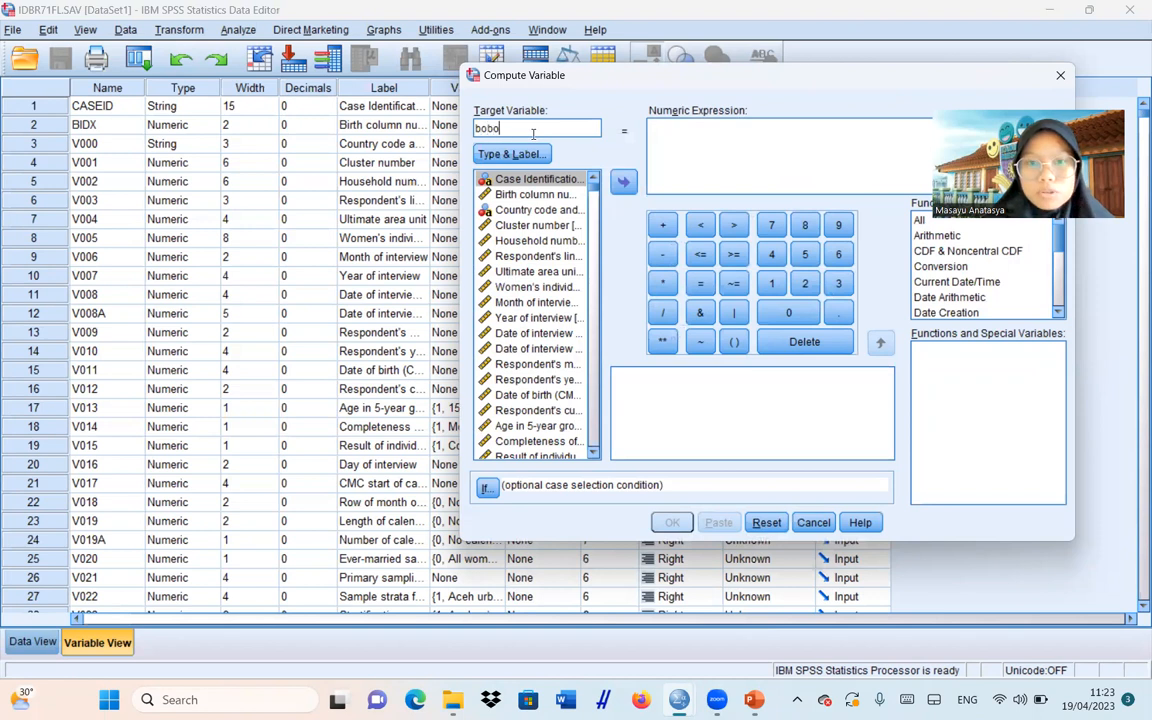
# - Name the computed target variable bobotmornal and give it the label "bobot normal" with numeric type
pyautogui.write('mornal')
pyautogui.click(511, 154)
pyautogui.click(605, 287)
pyautogui.write('bobot normal')
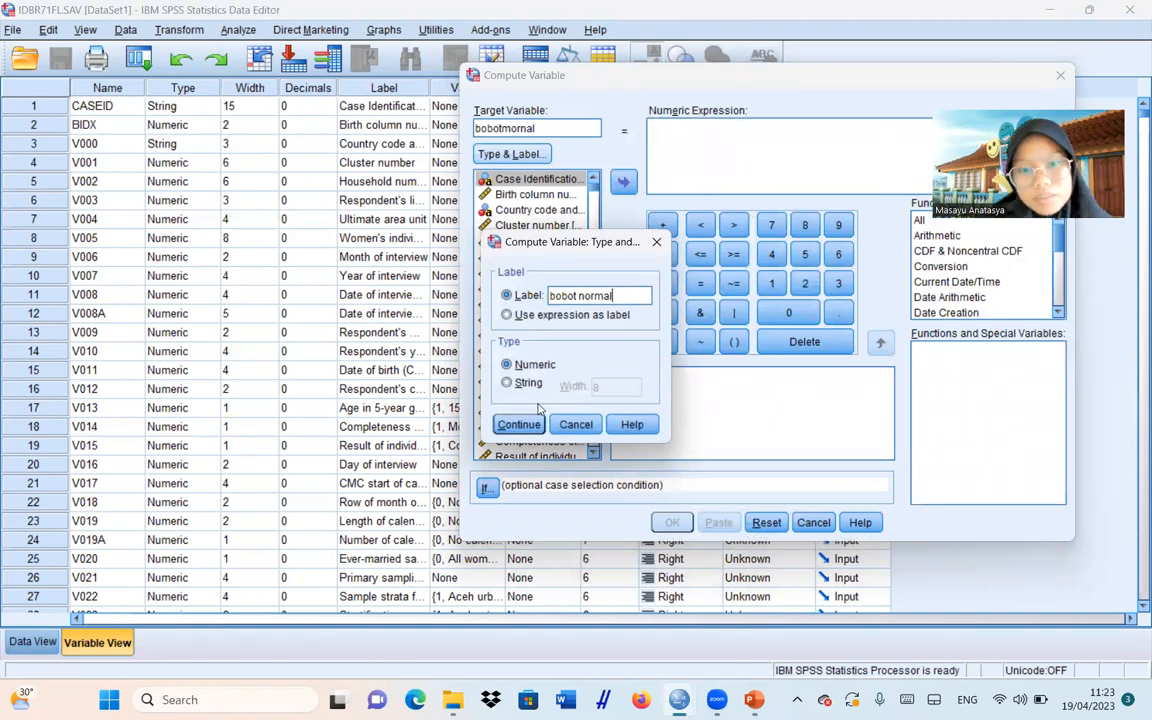
pyautogui.click(518, 424)
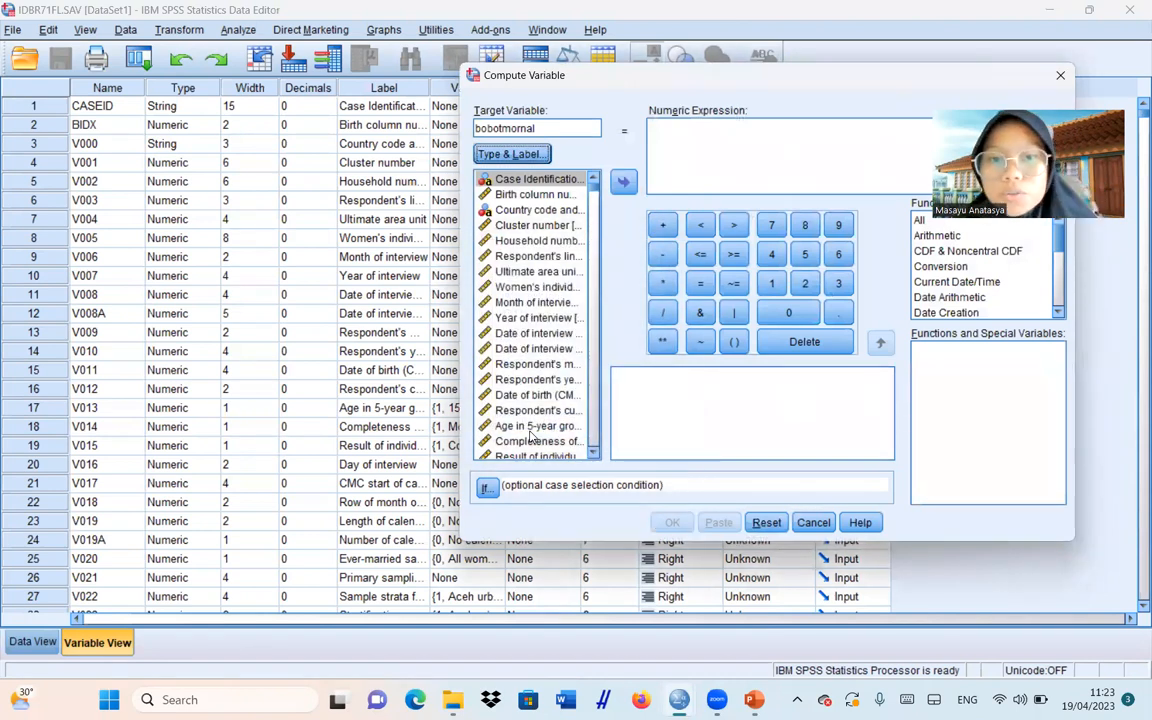
# - Compute the target variable from the women's individual sample weight with the expression V005/1000000
pyautogui.click(521, 287)
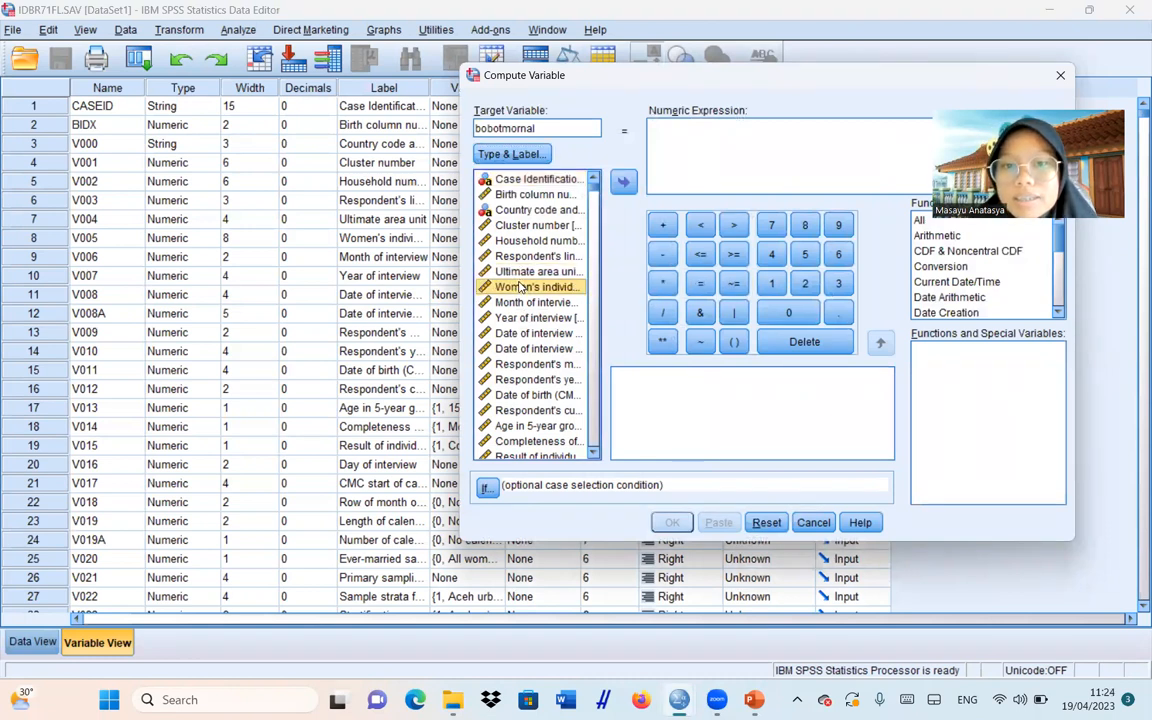
pyautogui.click(624, 181)
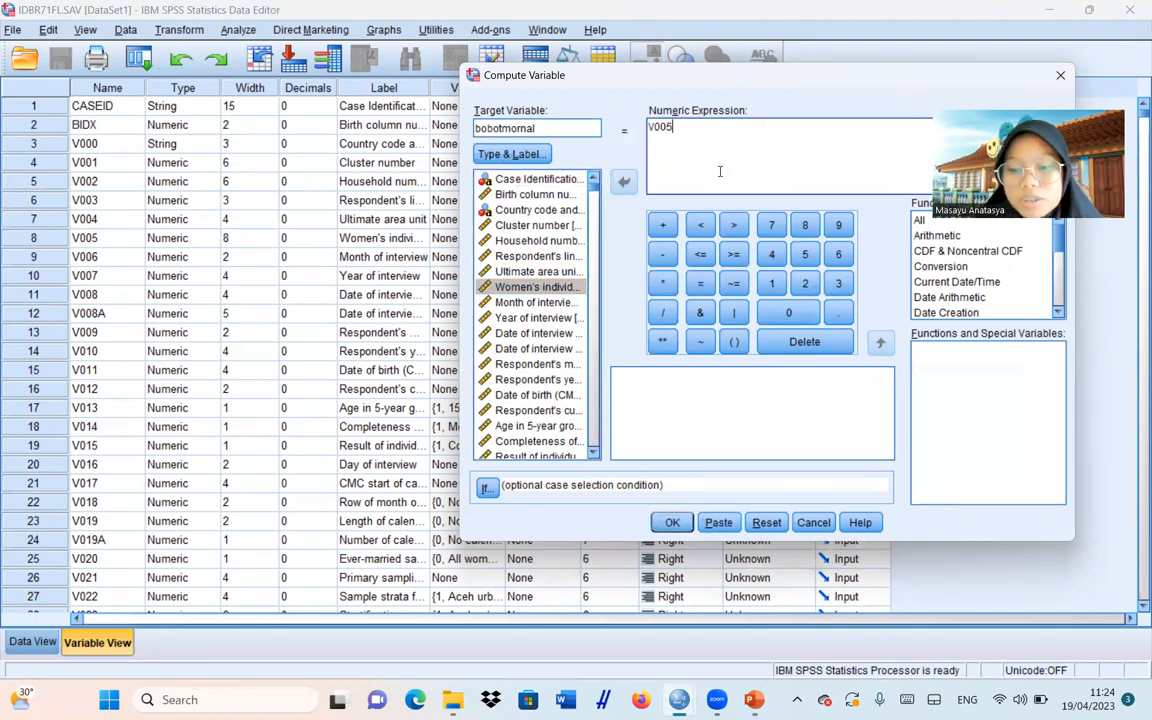
pyautogui.write('/1000000')
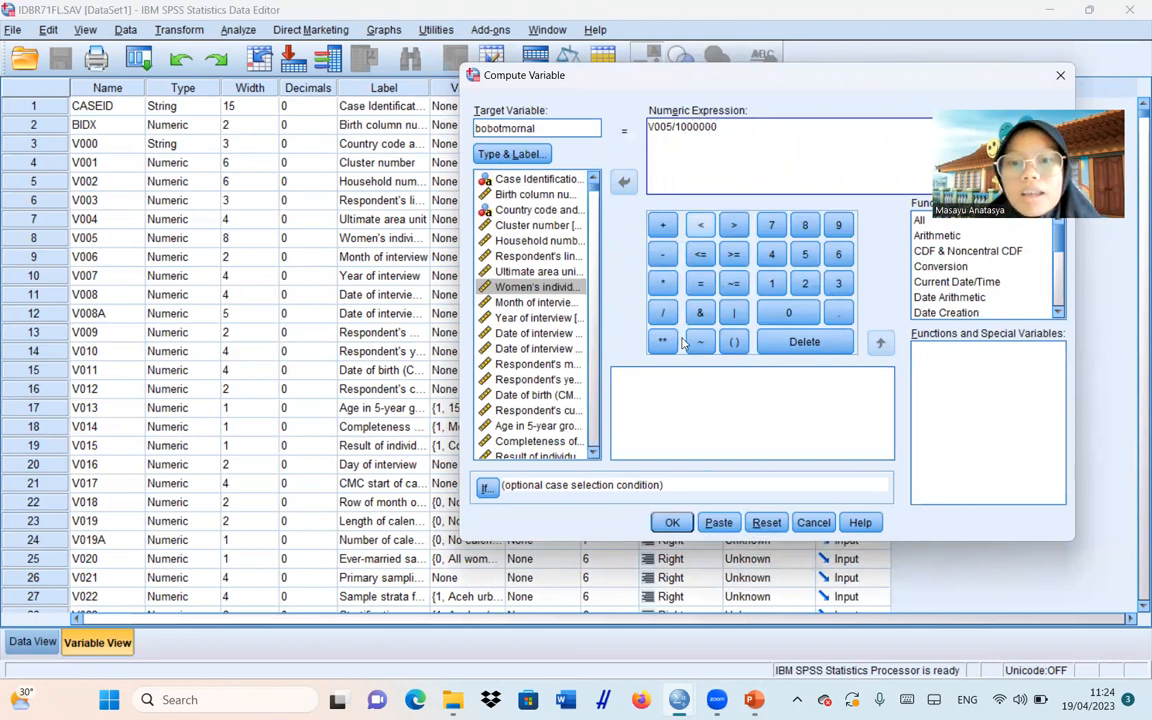
pyautogui.click(672, 522)
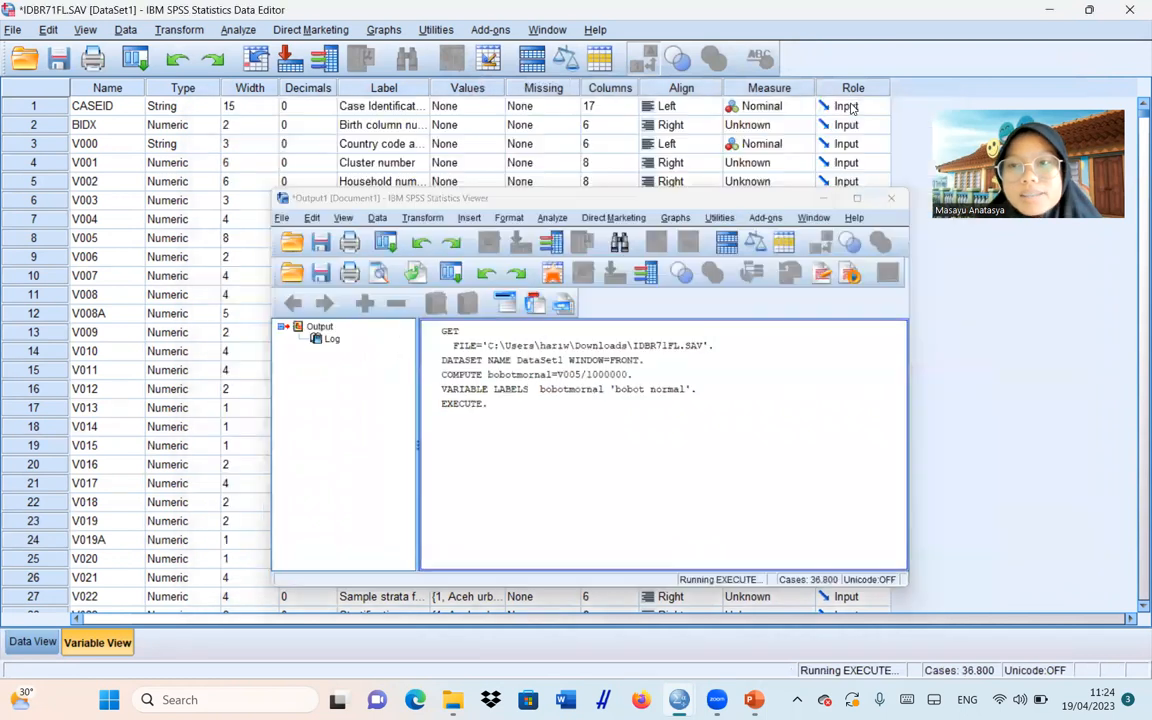
# - Check the end of the dataset's variable list for the new bobotmornal variable
pyautogui.click(957, 252)
pyautogui.moveTo(1133, 122); pyautogui.dragTo(1133, 578)
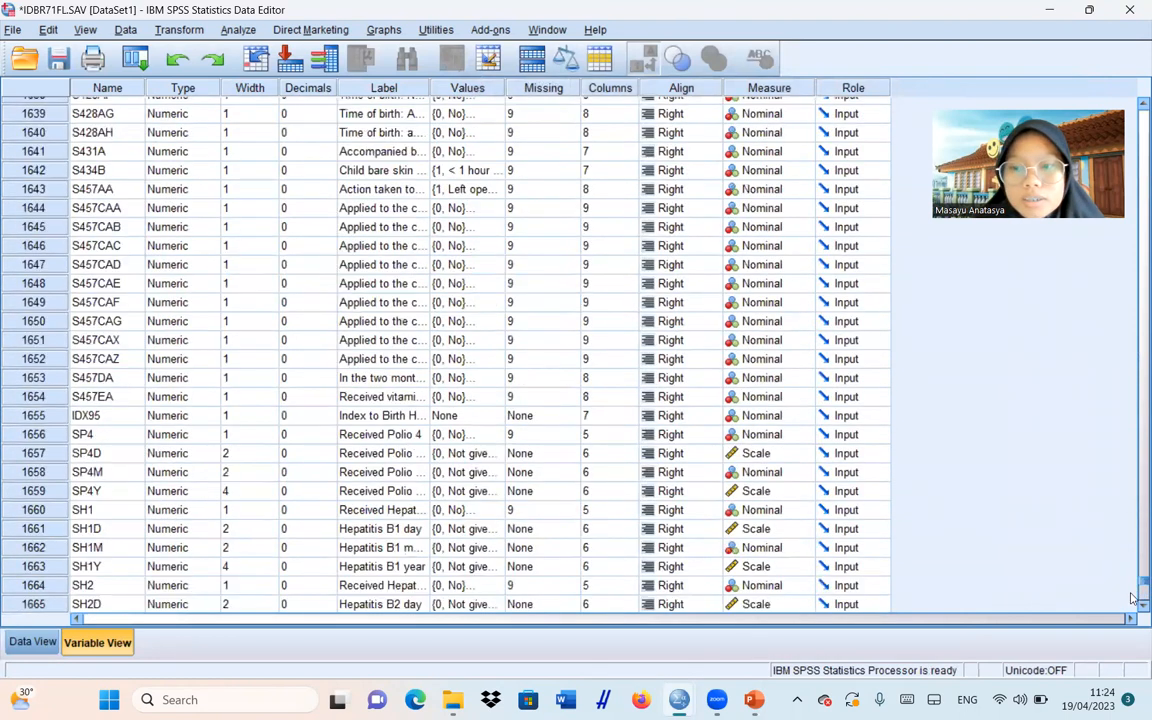
pyautogui.click(1133, 601)
pyautogui.click(1133, 105)
pyautogui.click(1133, 107)
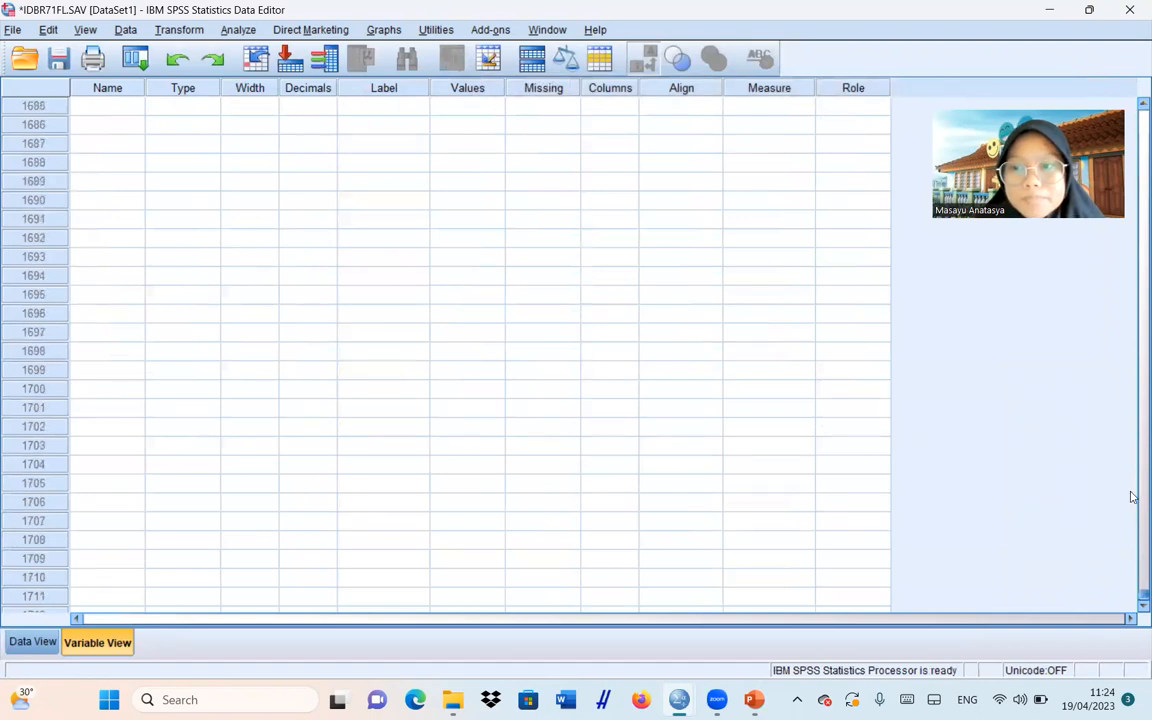
pyautogui.moveTo(1134, 596); pyautogui.dragTo(1134, 593)
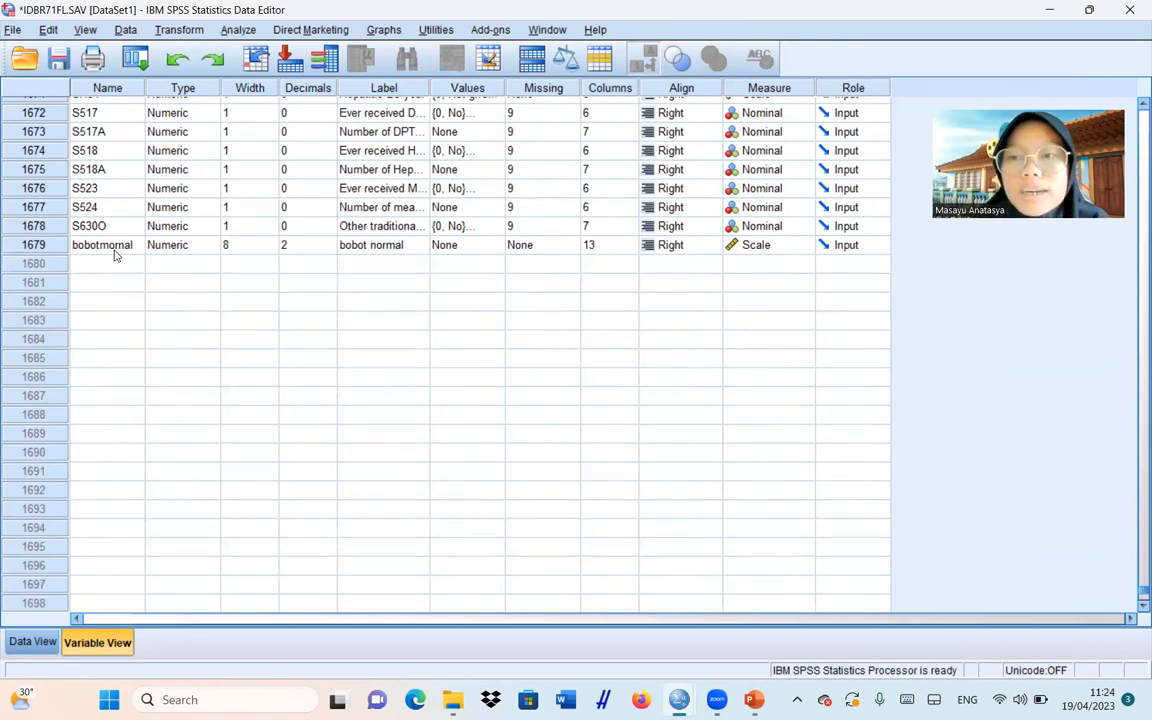
# - Prepare a complex samples analysis by creating a plan file named bobotlatihan in the Downloads folder
pyautogui.click(238, 30)
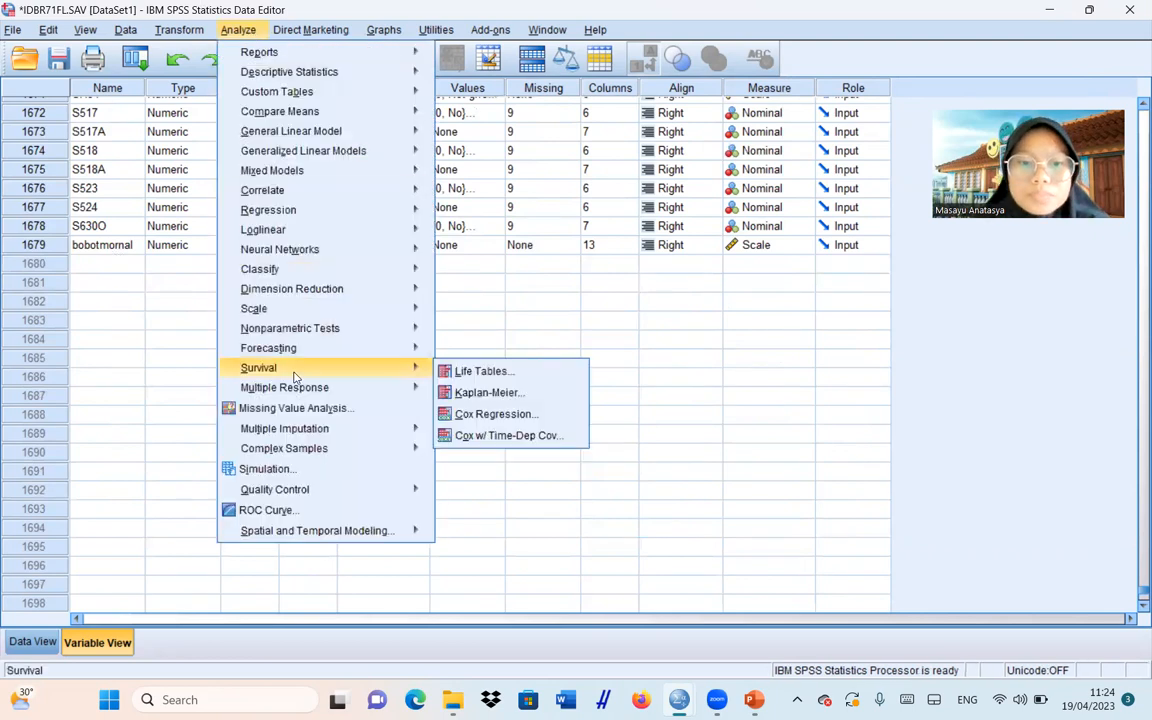
pyautogui.moveTo(343, 458)
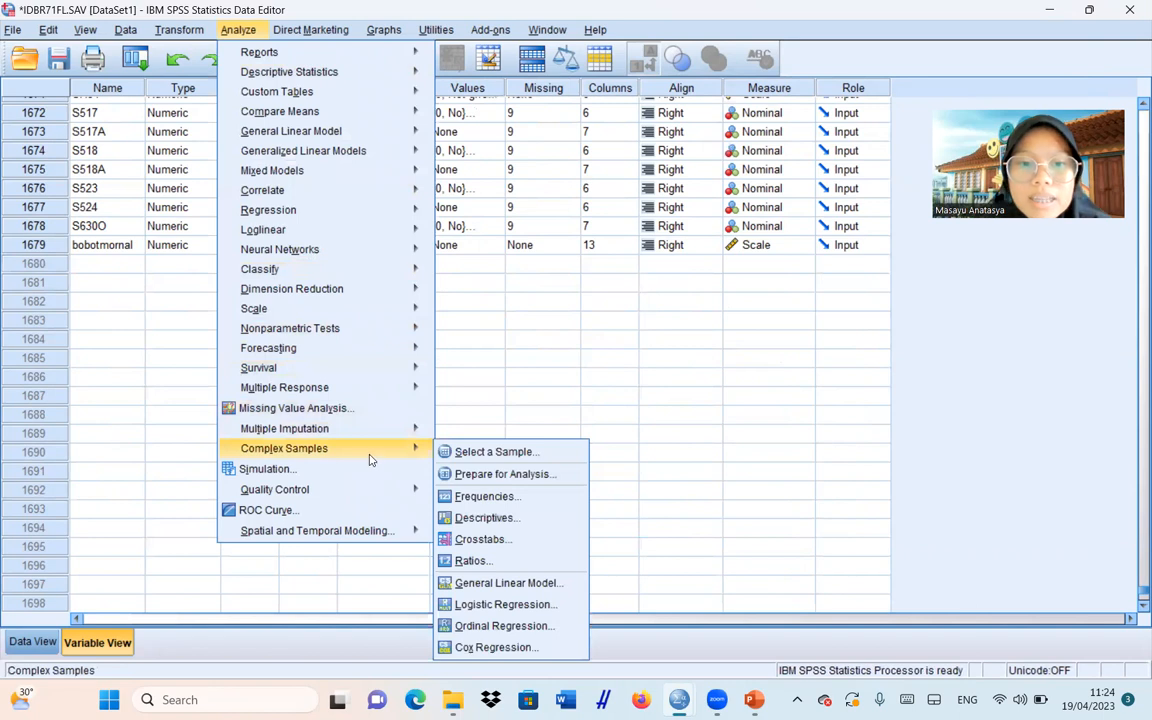
pyautogui.click(490, 476)
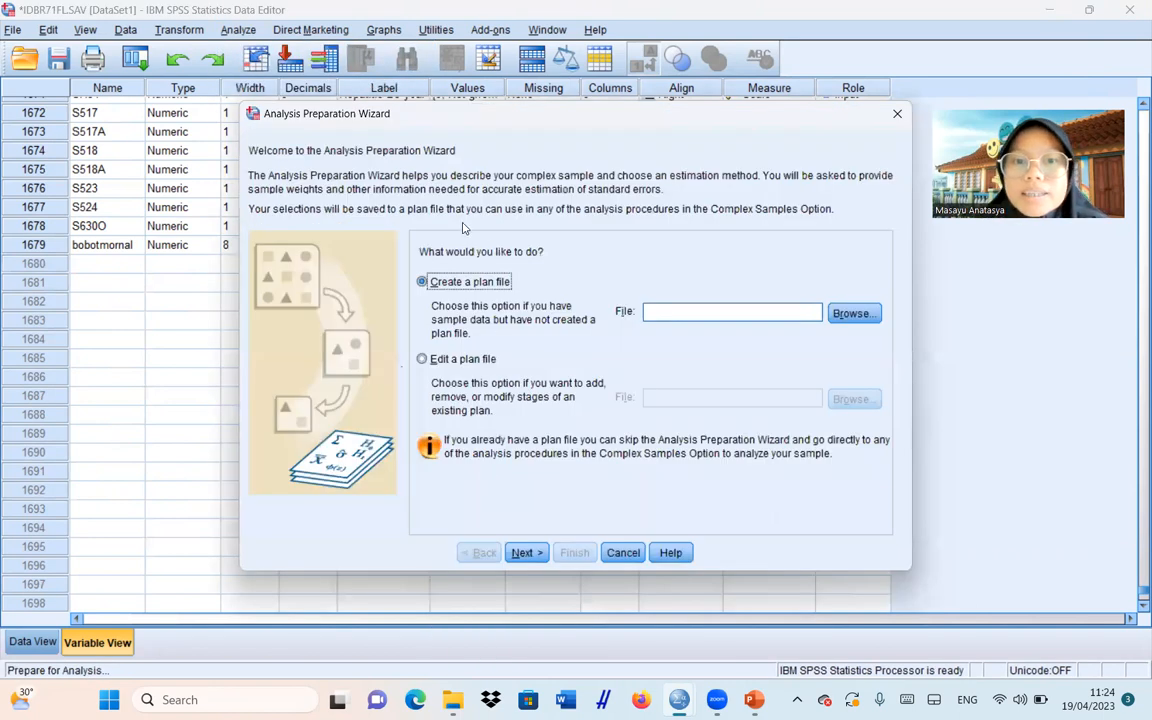
pyautogui.click(853, 314)
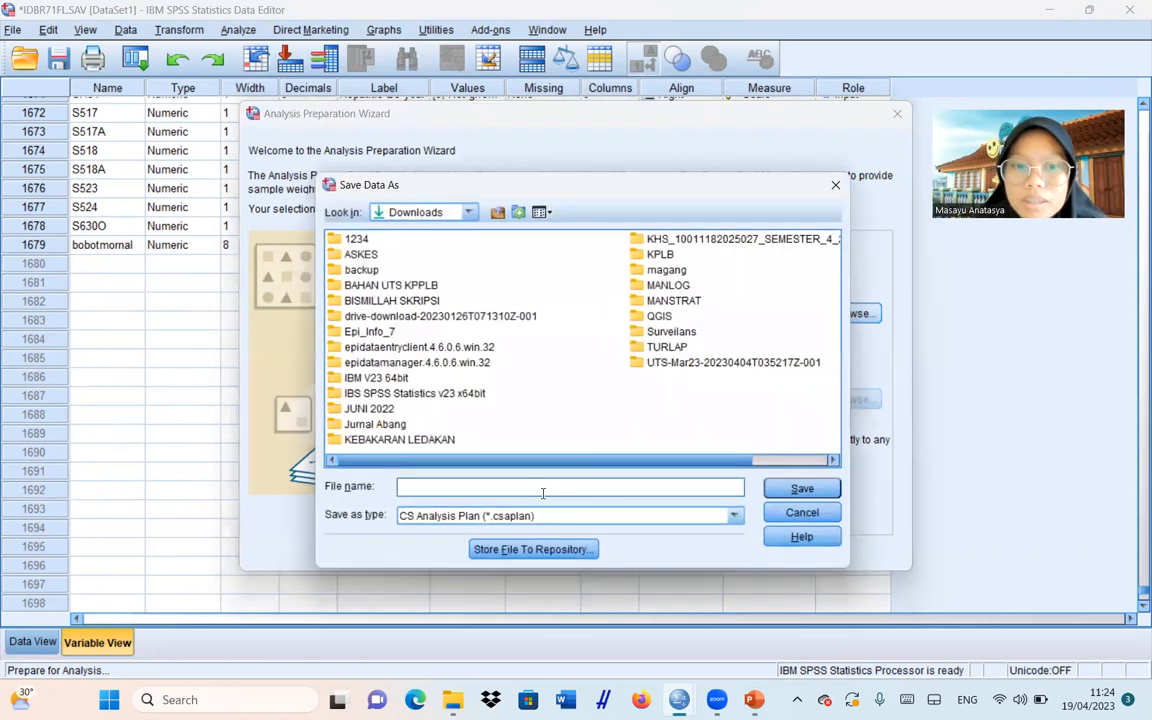
pyautogui.write('bo')
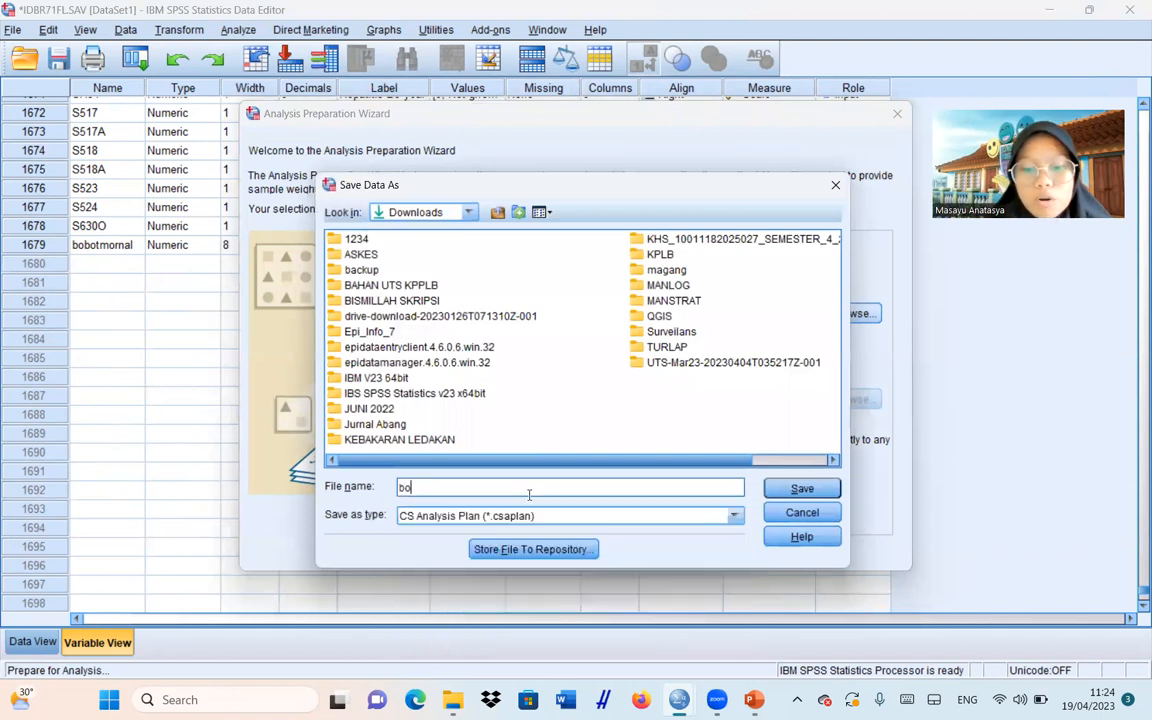
pyautogui.write('botlatihan')
pyautogui.press('Return')
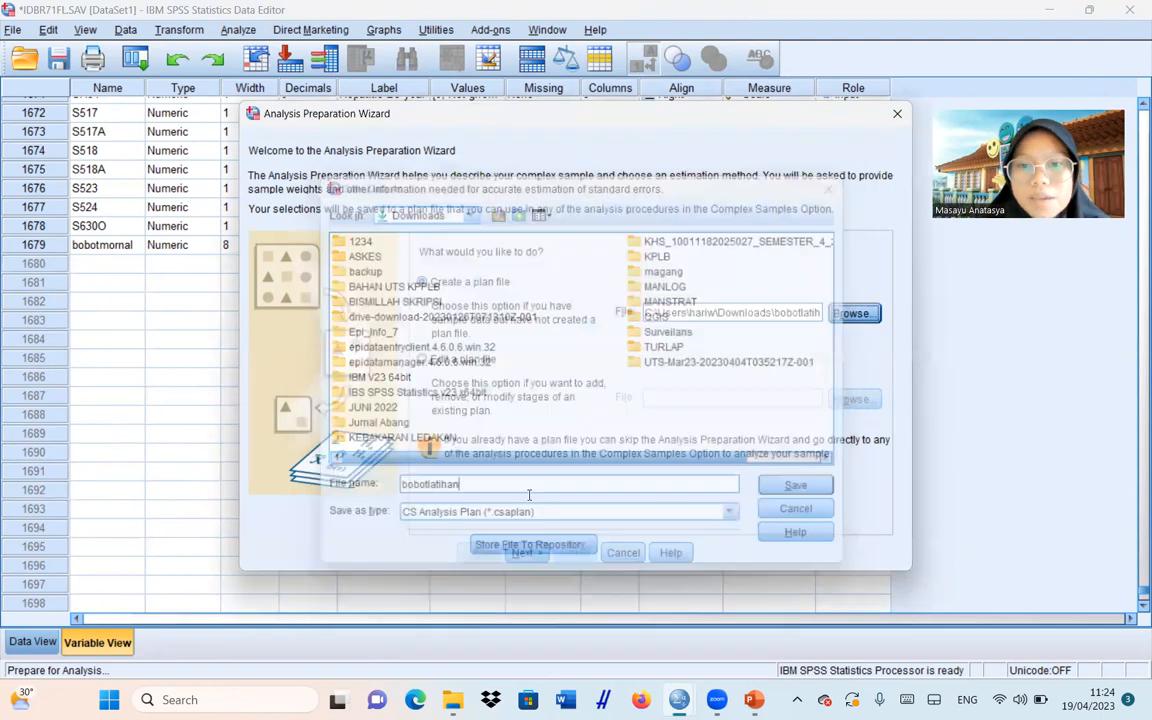
pyautogui.click(526, 553)
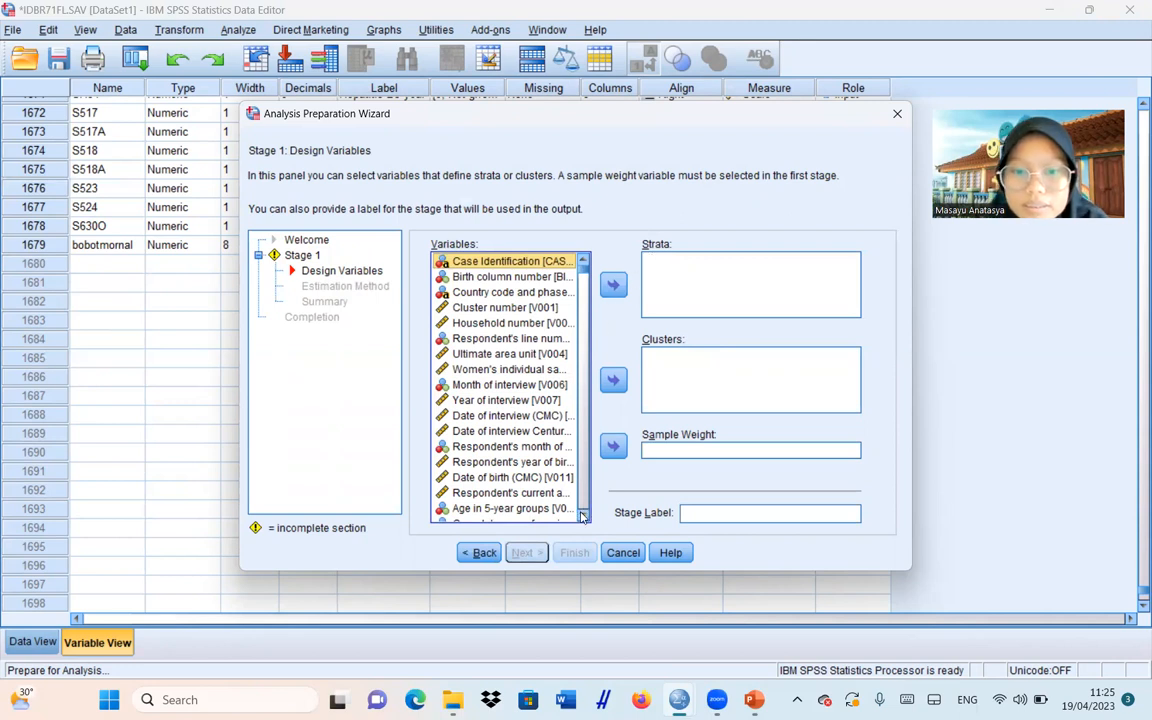
# - Assign Province [V024] as the strata variable and Primary sampling unit [V021] as the cluster variable
pyautogui.scroll(-4, 583, 515)
pyautogui.scroll(-2, 583, 515)
pyautogui.click(524, 463)
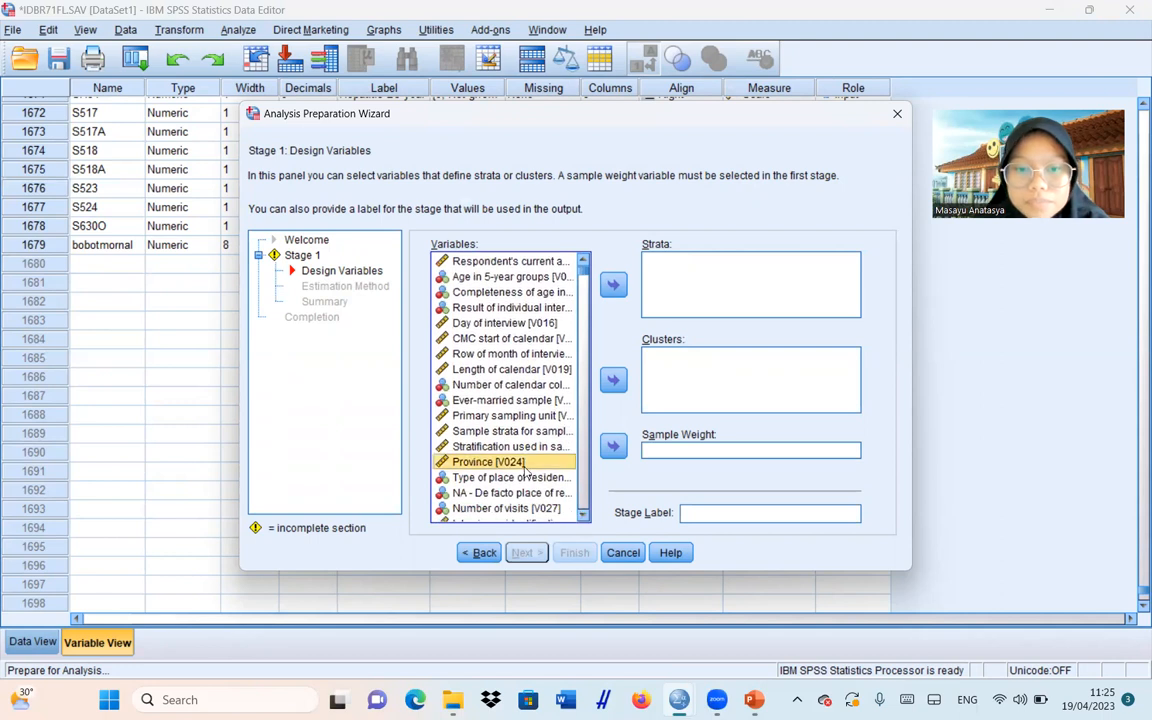
pyautogui.click(613, 285)
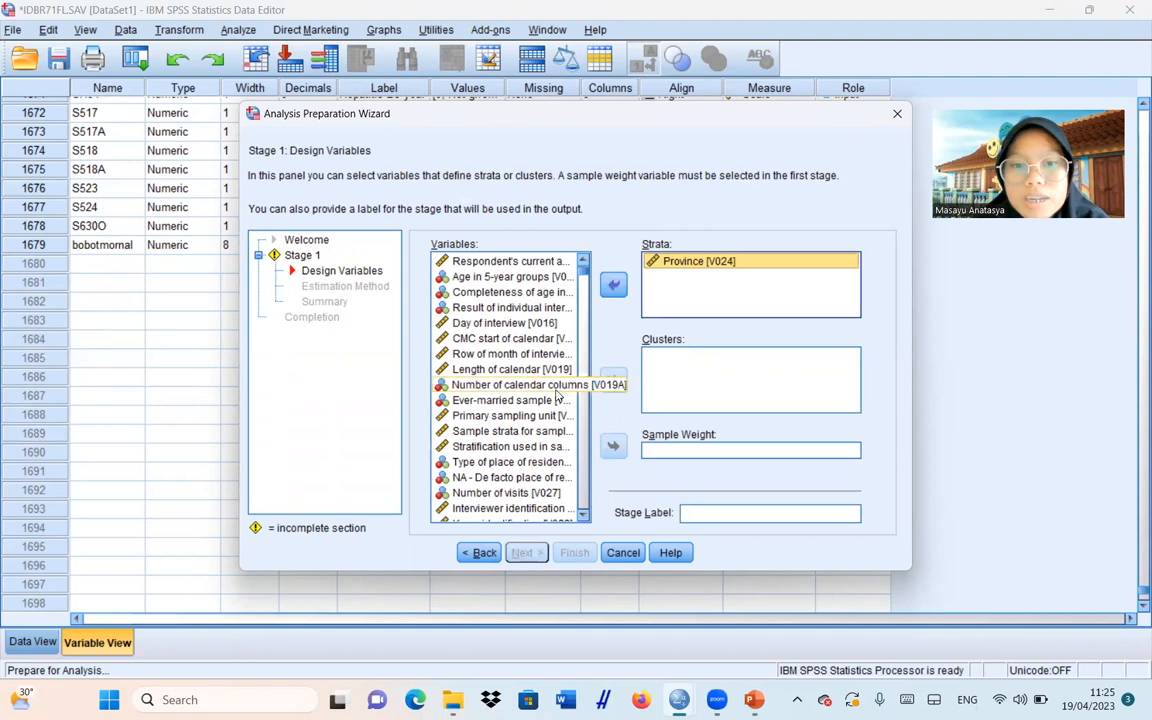
pyautogui.click(553, 416)
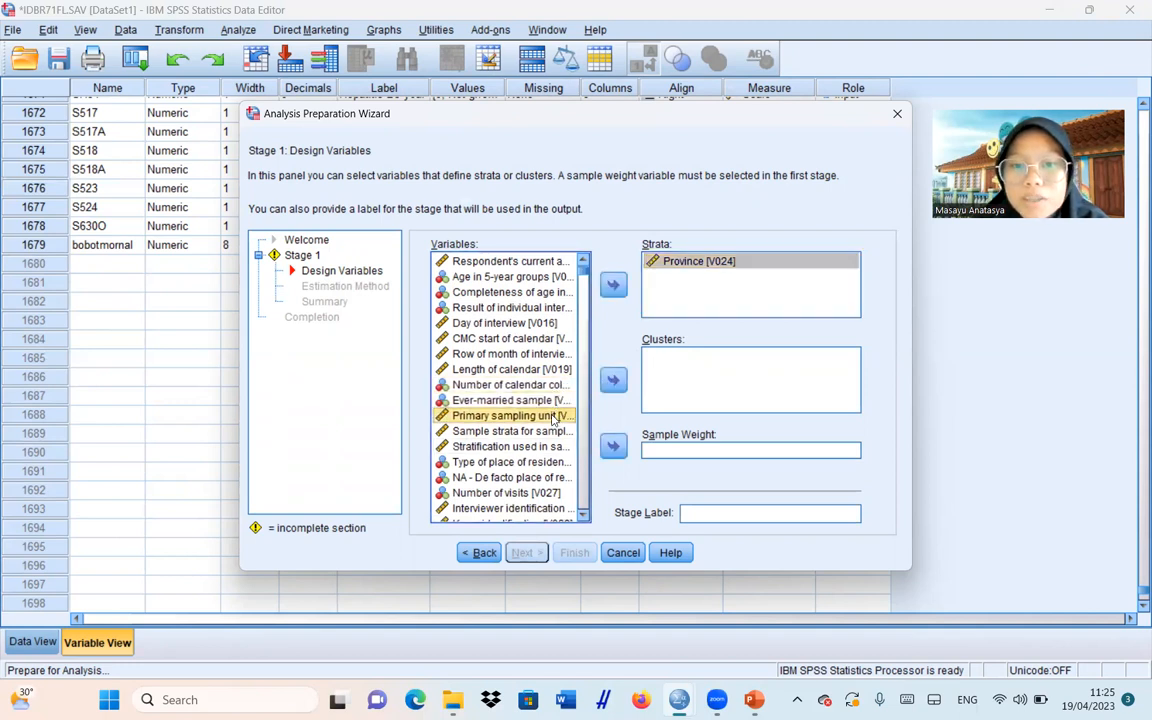
pyautogui.click(613, 381)
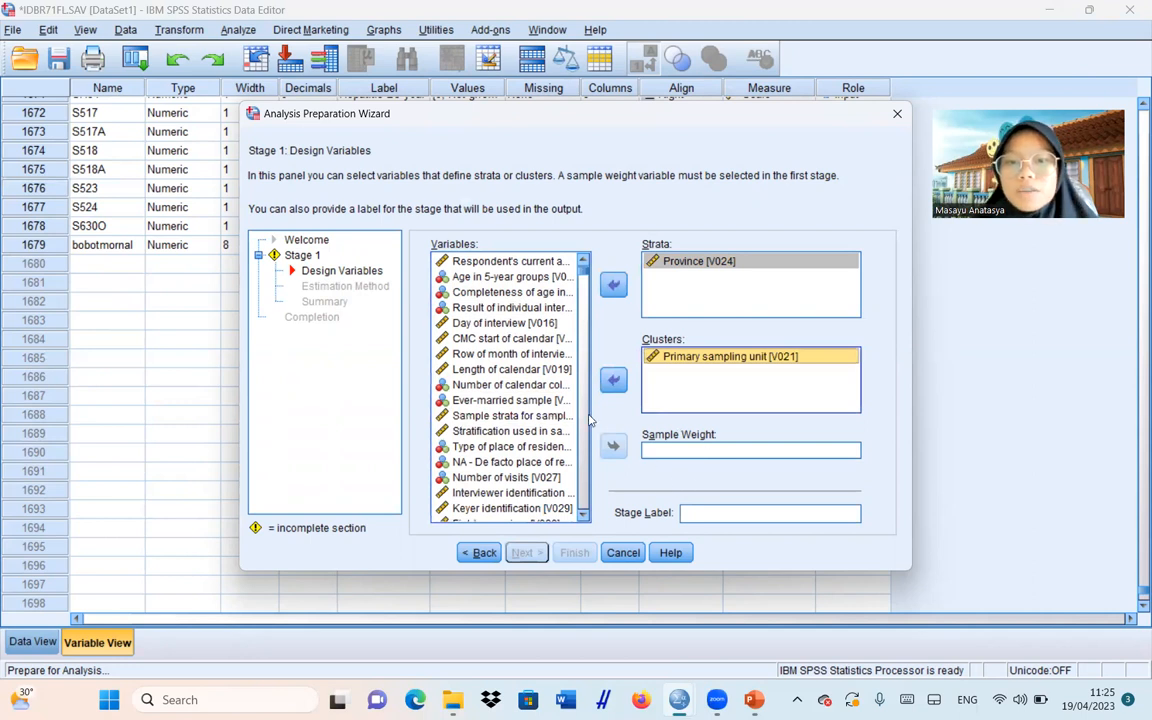
# - Set bobot normal [bobotmornal] as the sample weight and finish the analysis plan, keeping the default estimation method
pyautogui.click(585, 514)
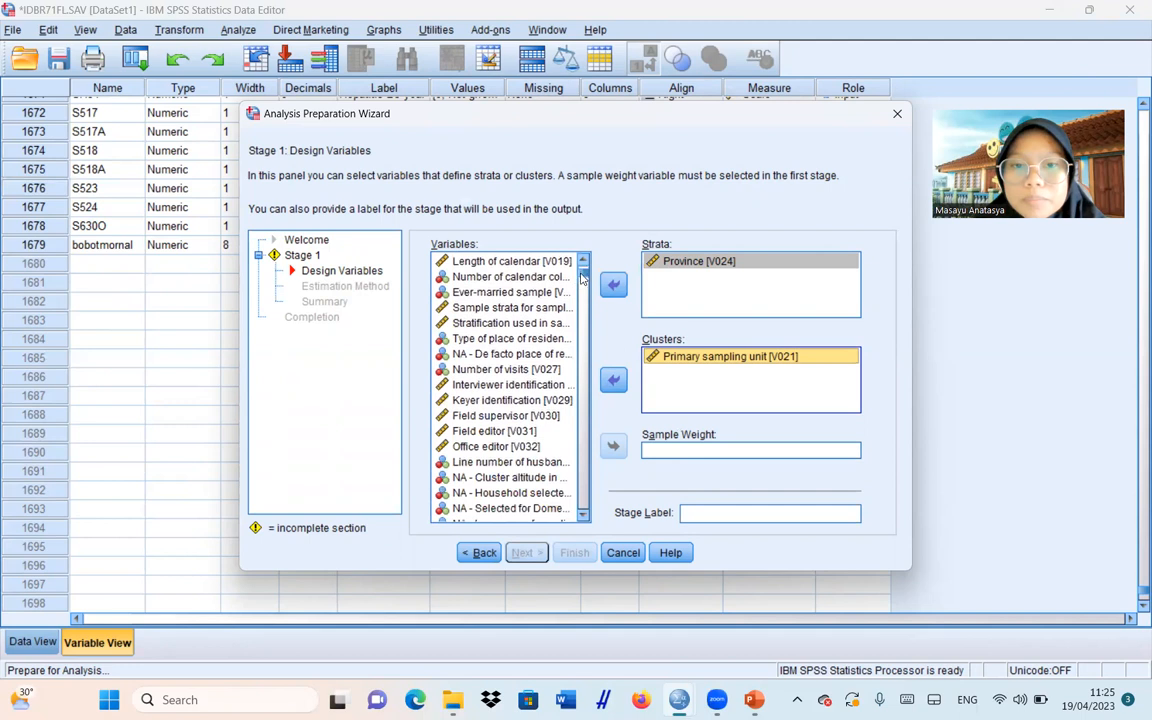
pyautogui.moveTo(583, 275); pyautogui.dragTo(582, 507)
pyautogui.click(510, 514)
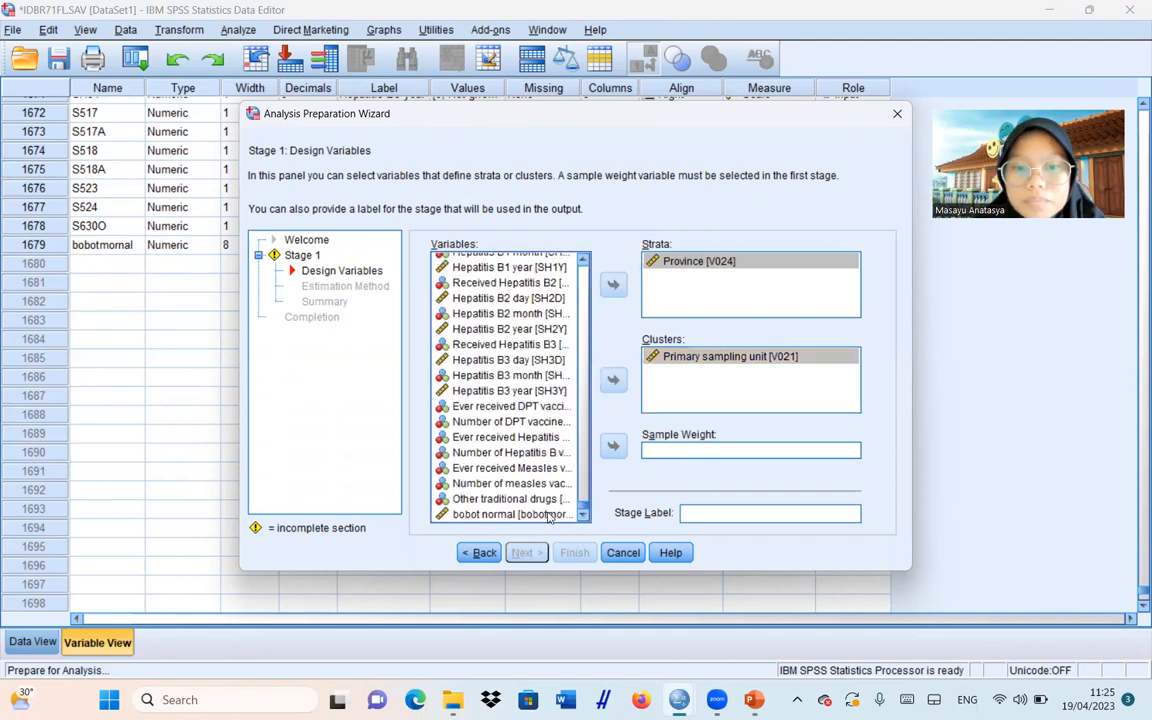
pyautogui.click(613, 447)
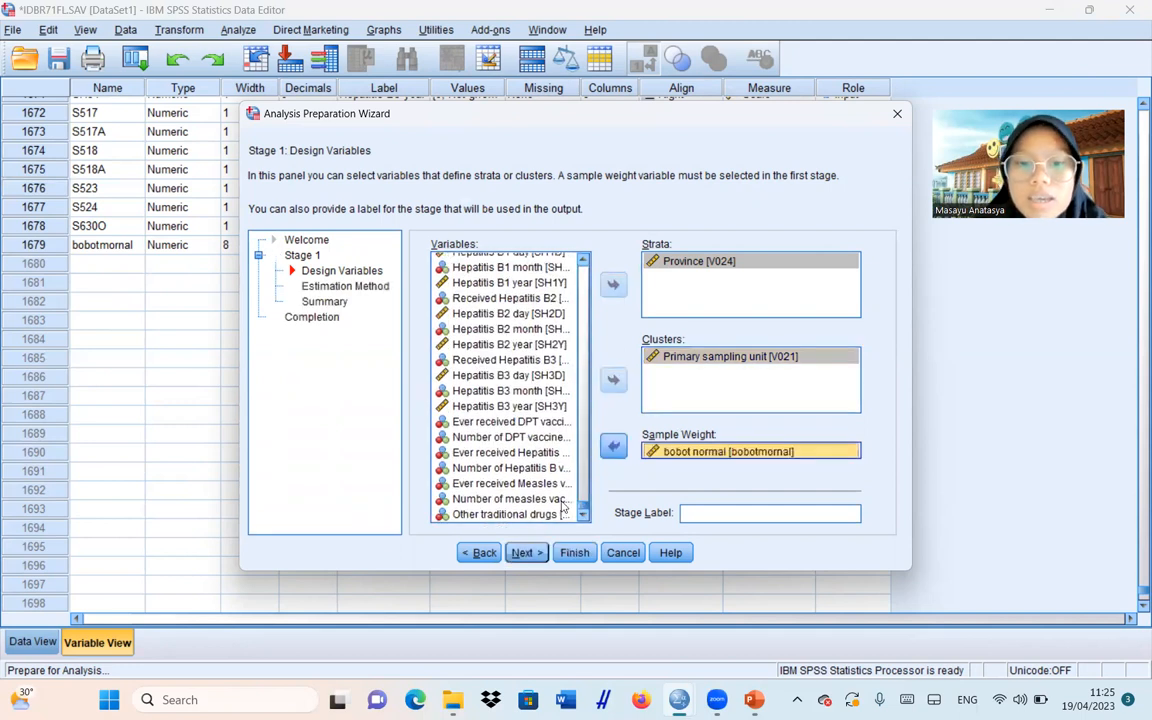
pyautogui.click(527, 553)
pyautogui.click(527, 553)
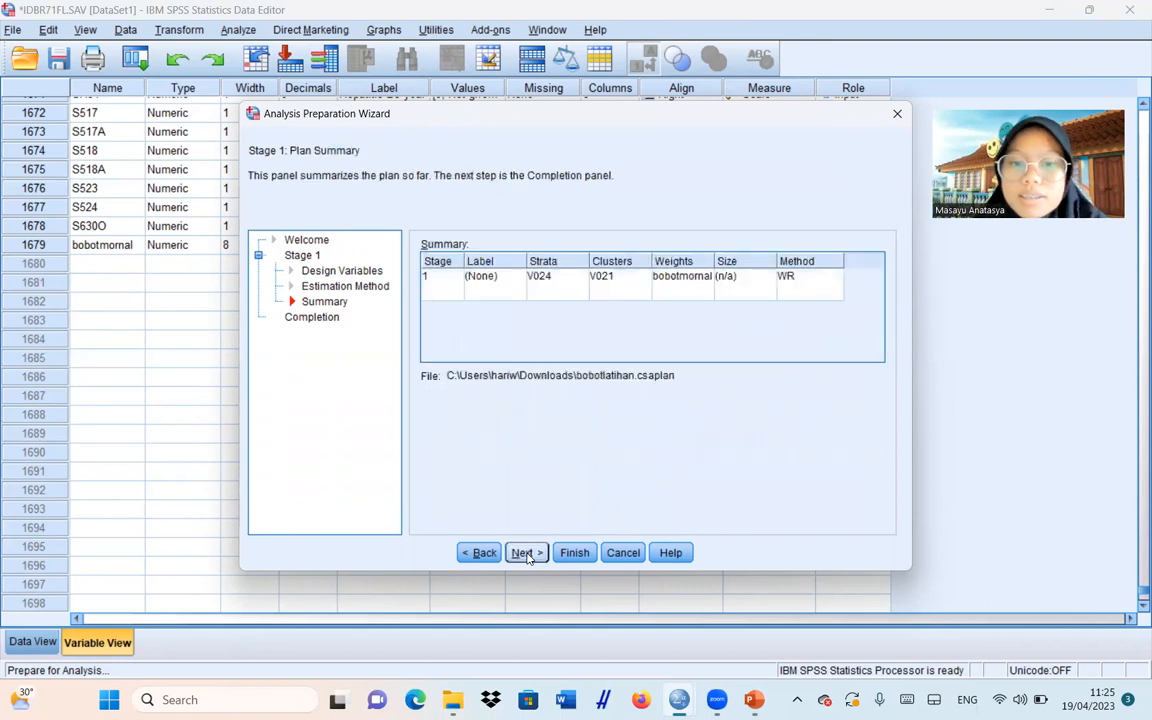
pyautogui.click(527, 553)
pyautogui.click(570, 553)
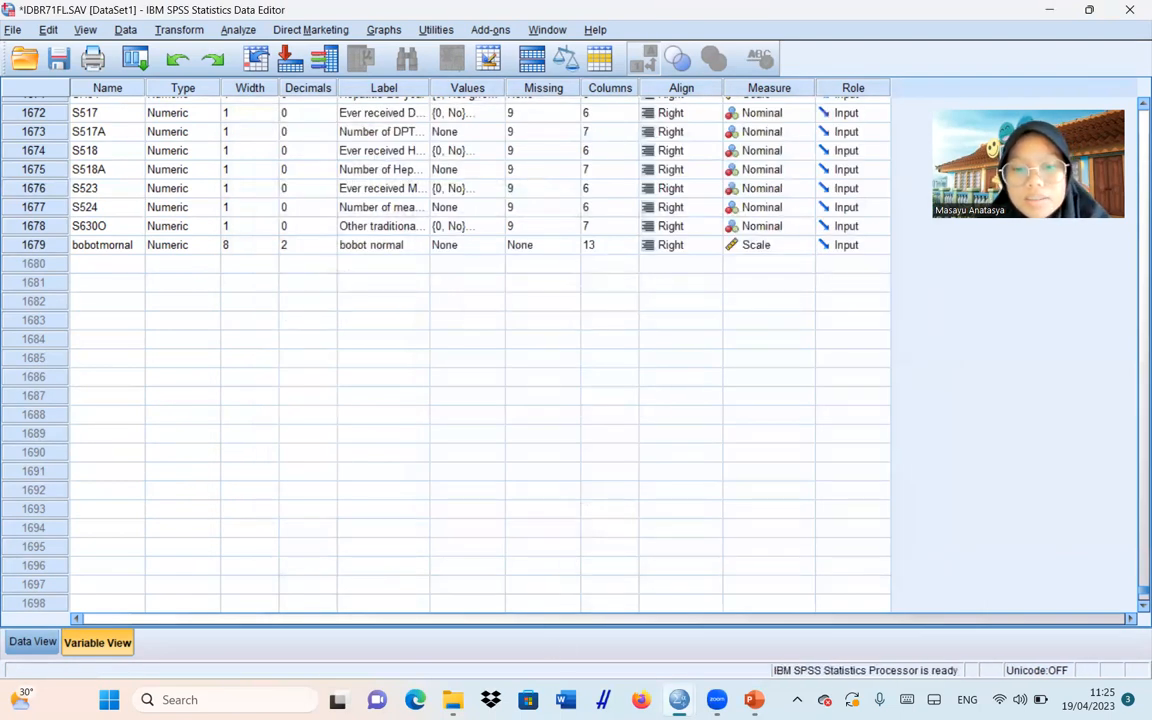
# - Review the Complex Samples plan summary in the output viewer and minimize the viewer
pyautogui.moveTo(699, 688)
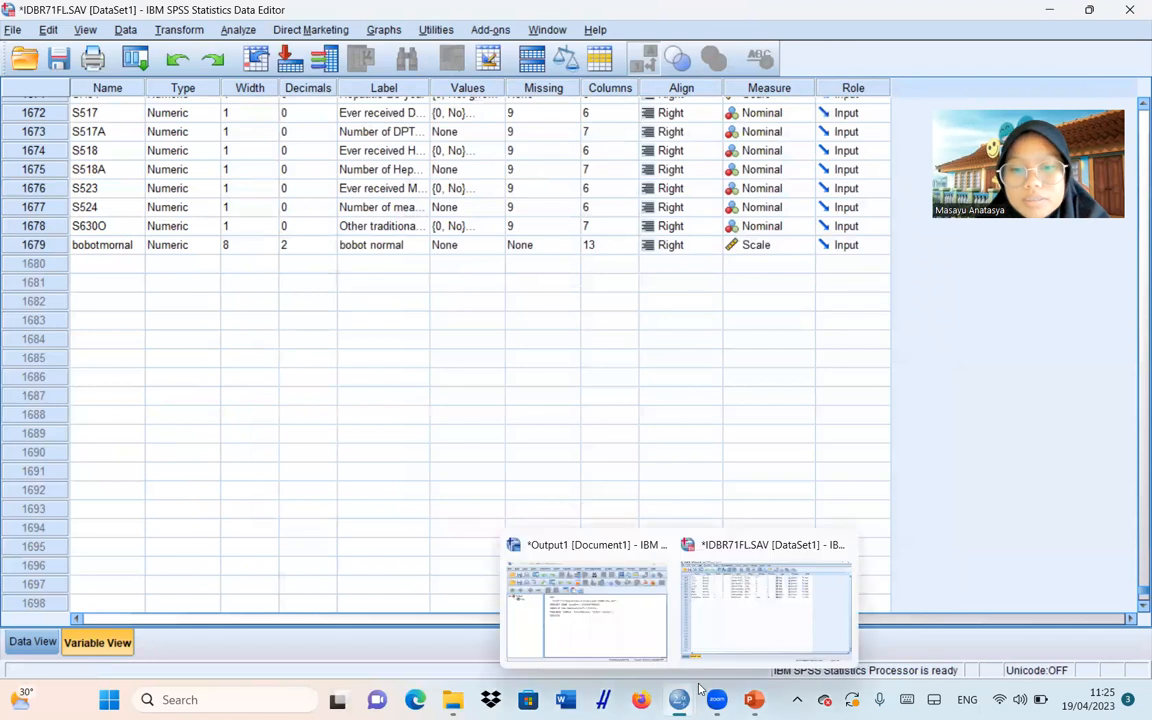
pyautogui.click(616, 643)
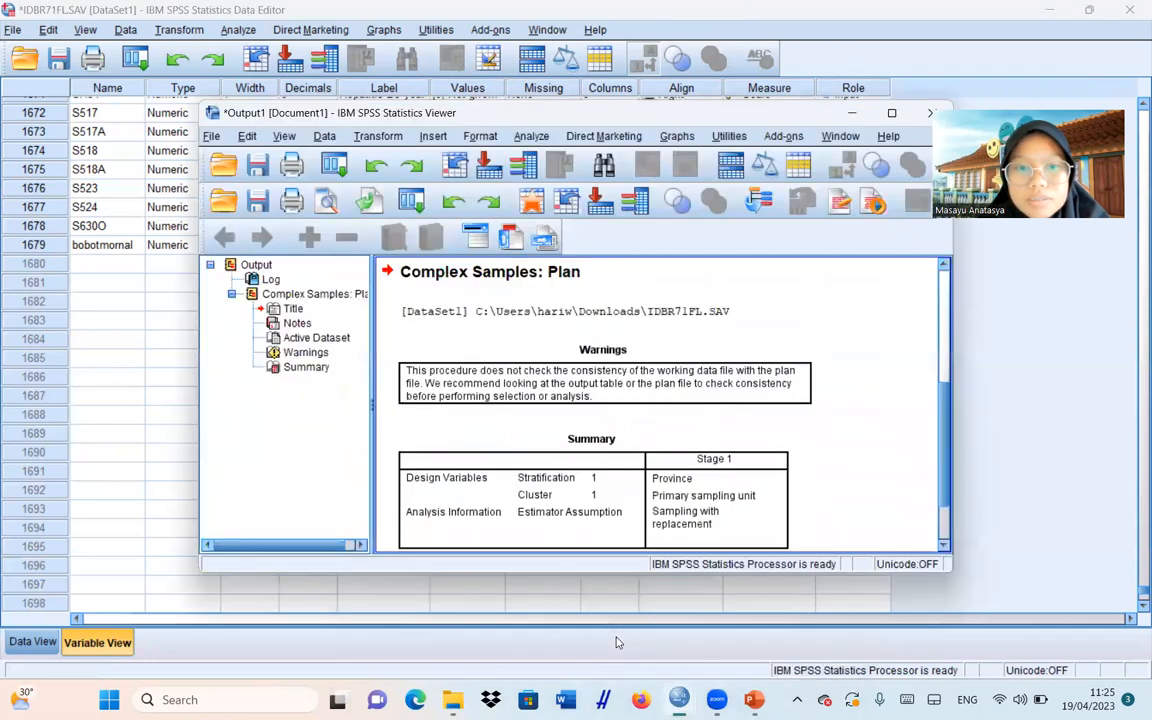
pyautogui.click(852, 113)
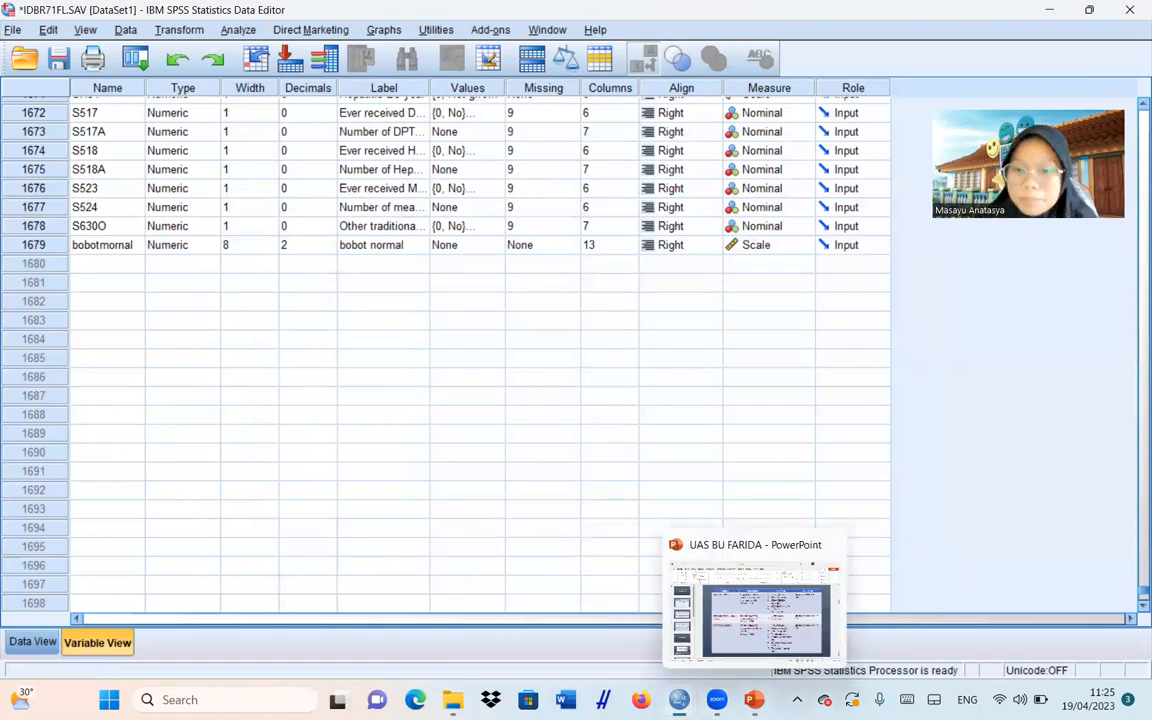
# - Switch to the PowerPoint presentation, view the variable definitions and the UJI UNIVARIAT slide, and return to SPSS
pyautogui.click(754, 699)
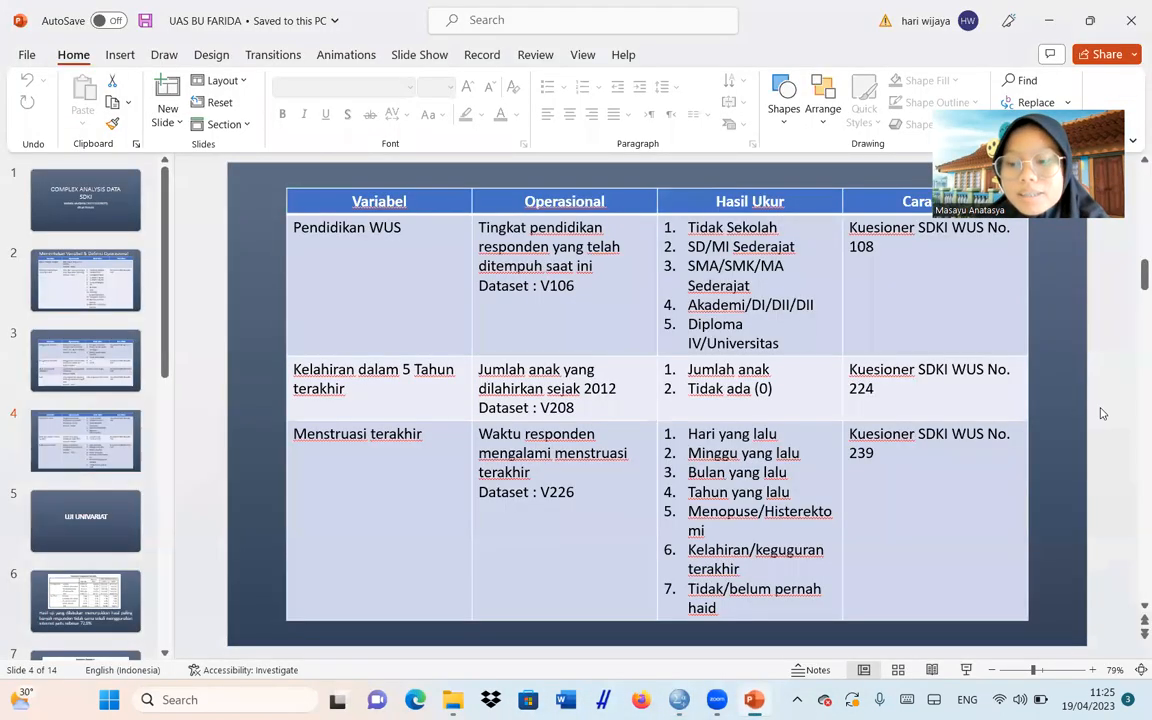
pyautogui.scroll(-1, 1102, 413)
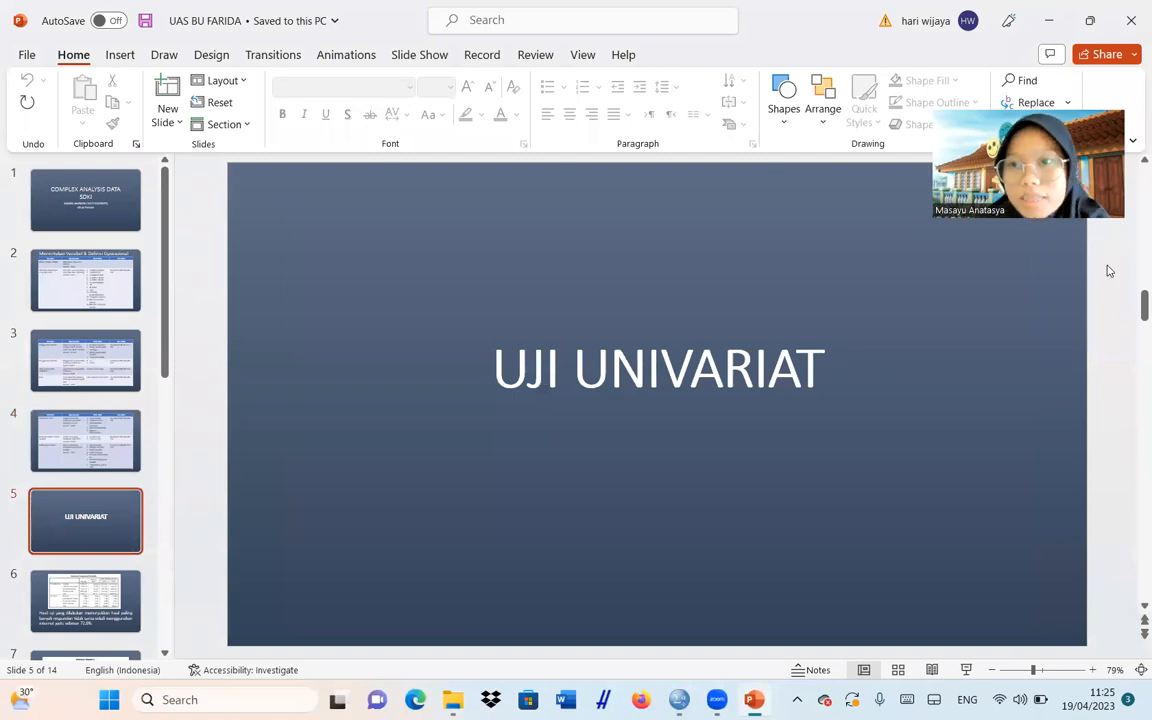
pyautogui.click(1055, 21)
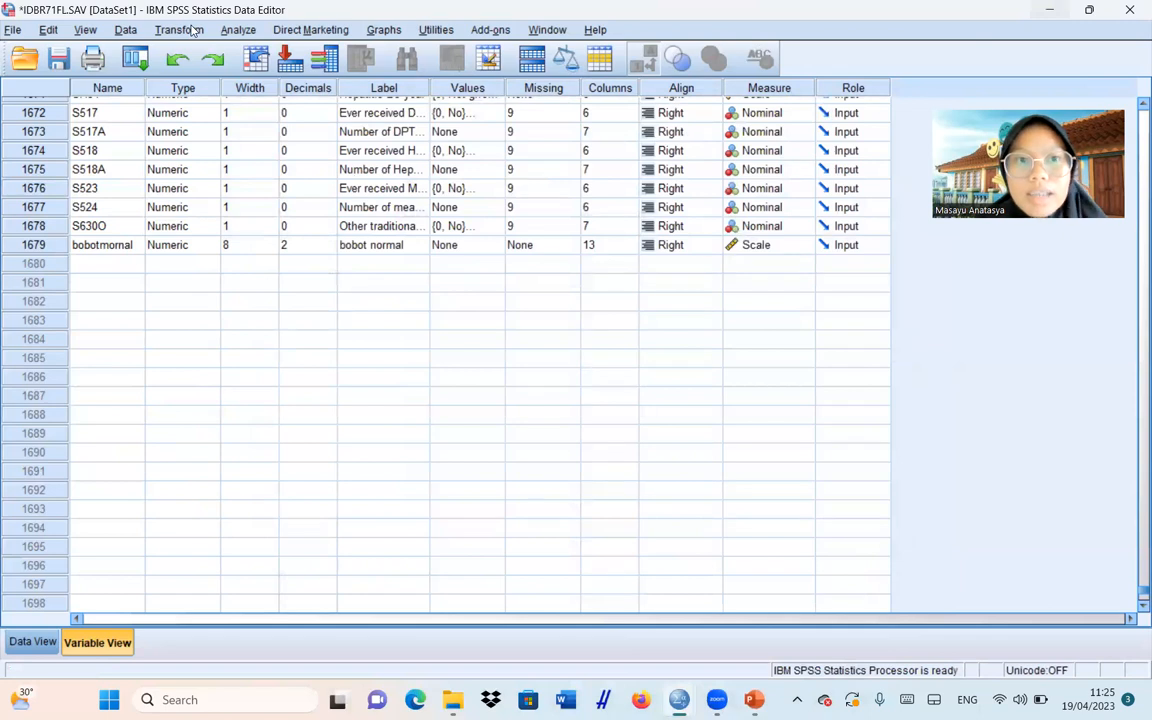
# - Start a Complex Samples Frequencies analysis using the bobotlatihan.csaplan plan file and the default joint probabilities file
pyautogui.click(238, 29)
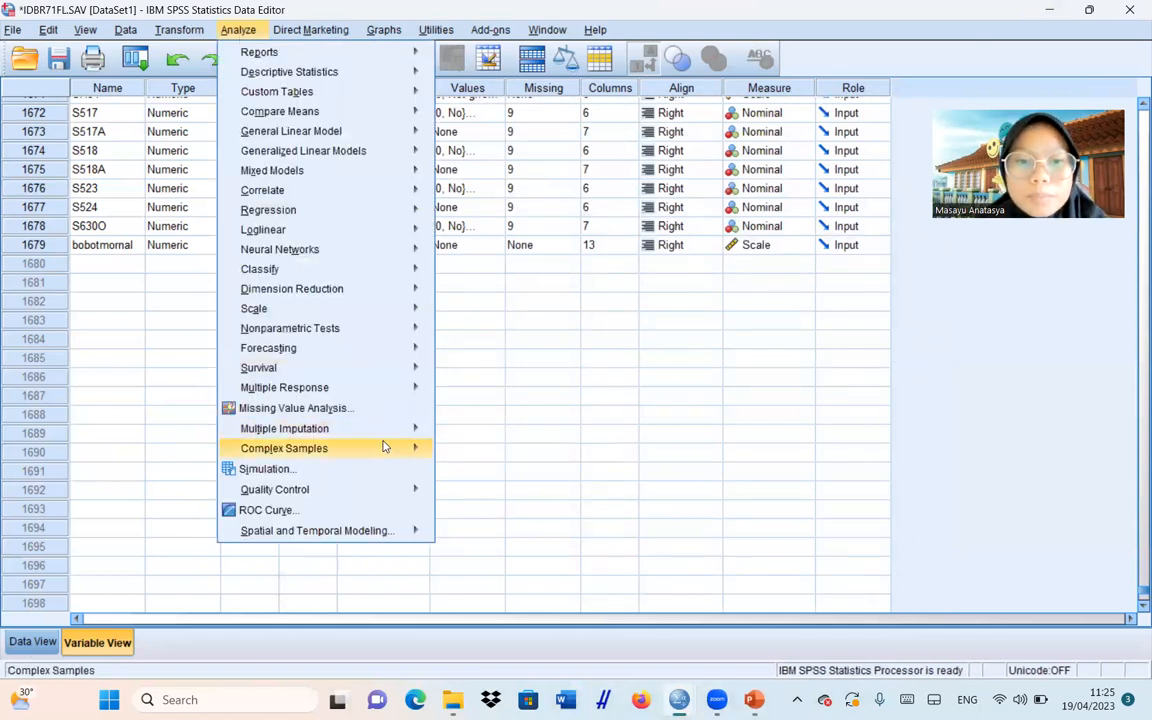
pyautogui.moveTo(397, 453)
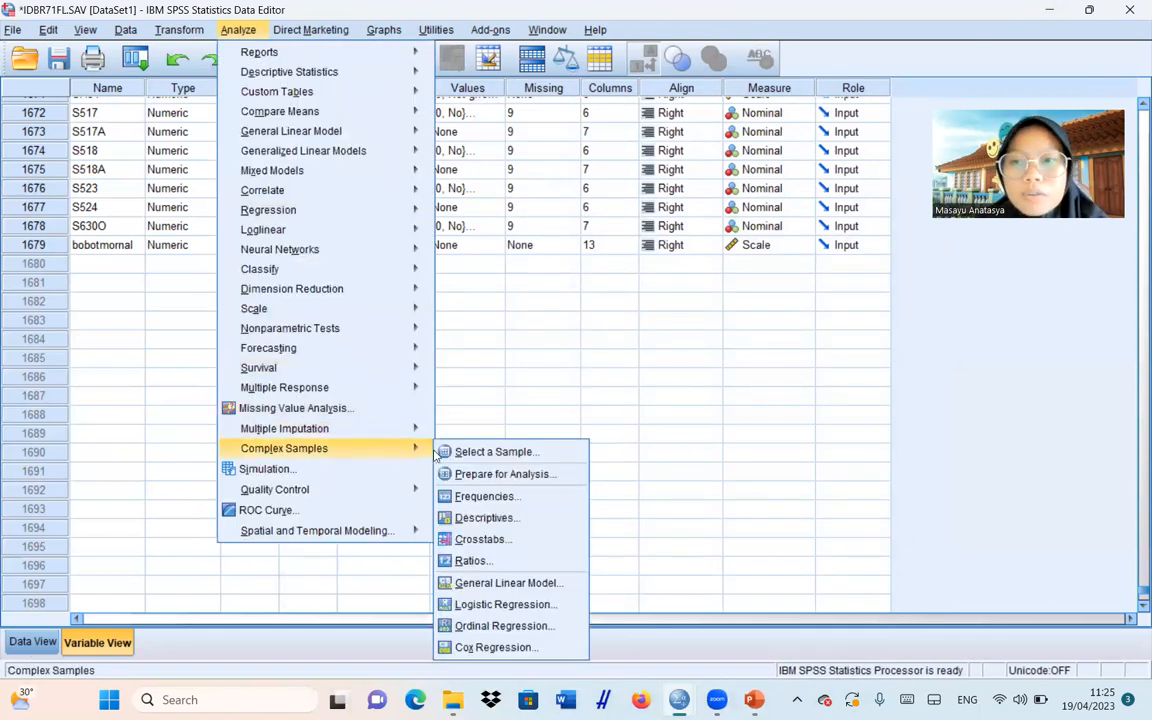
pyautogui.click(475, 497)
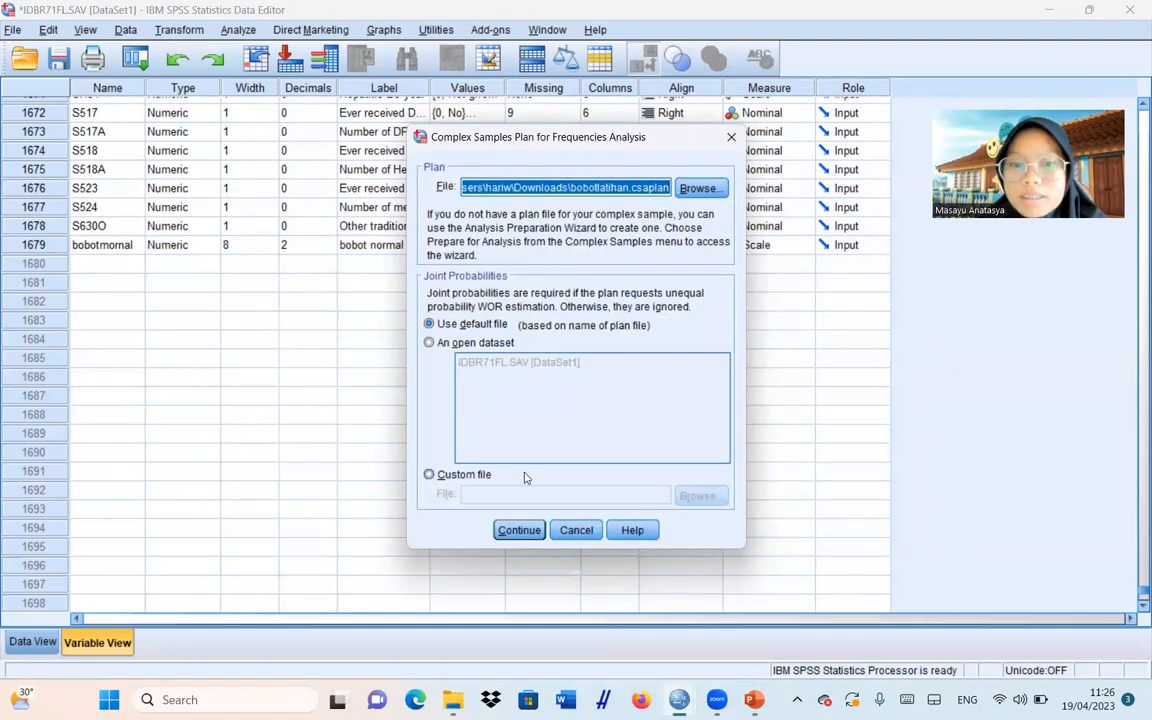
pyautogui.click(522, 530)
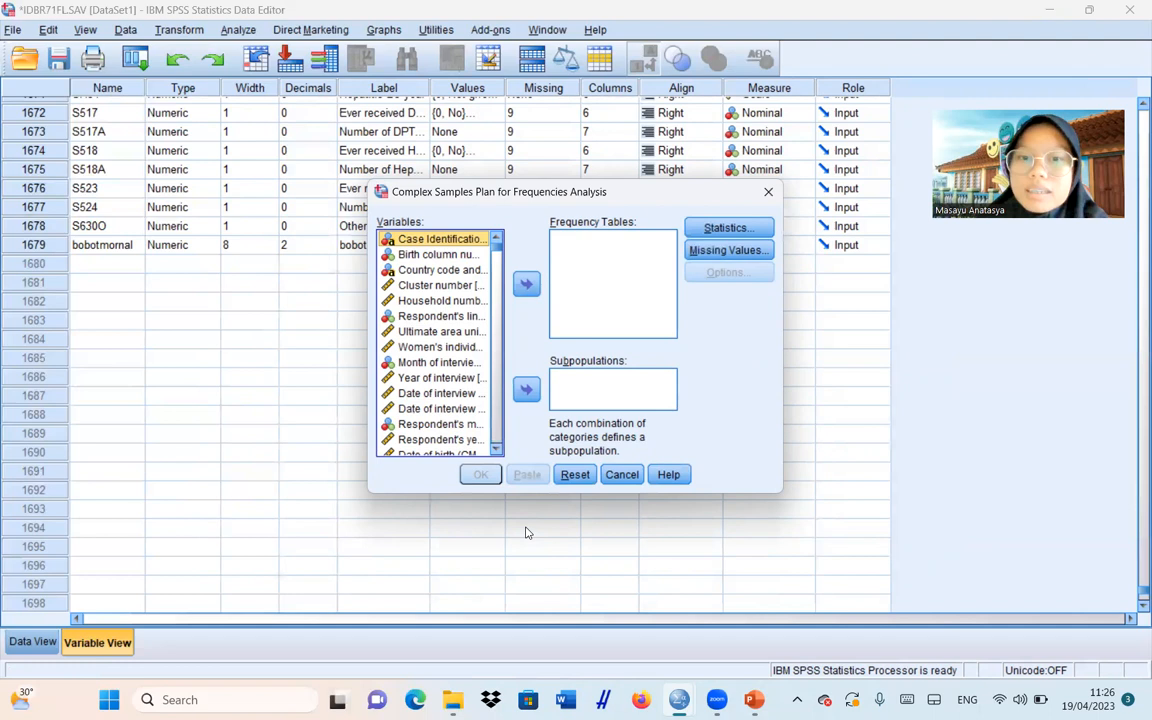
# - Add the variable Frequency of using internet last month to the frequency tables
pyautogui.click(499, 262)
pyautogui.click(499, 262)
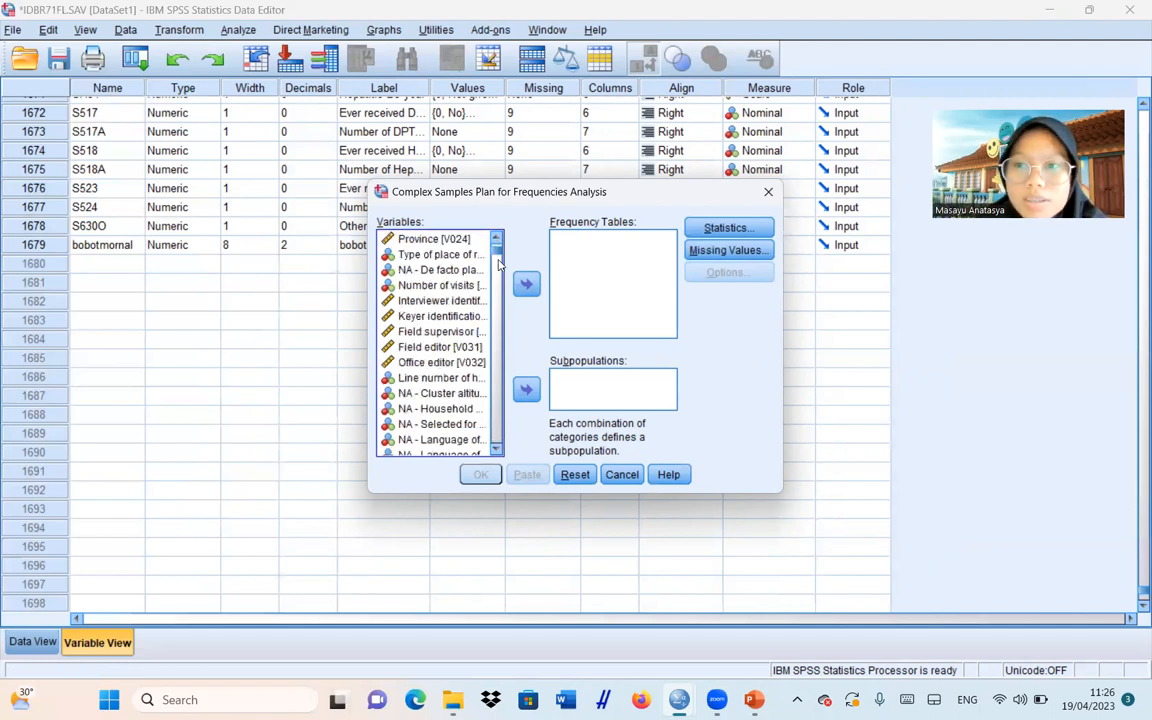
pyautogui.click(499, 262)
pyautogui.click(499, 262)
pyautogui.click(499, 262)
pyautogui.click(499, 262)
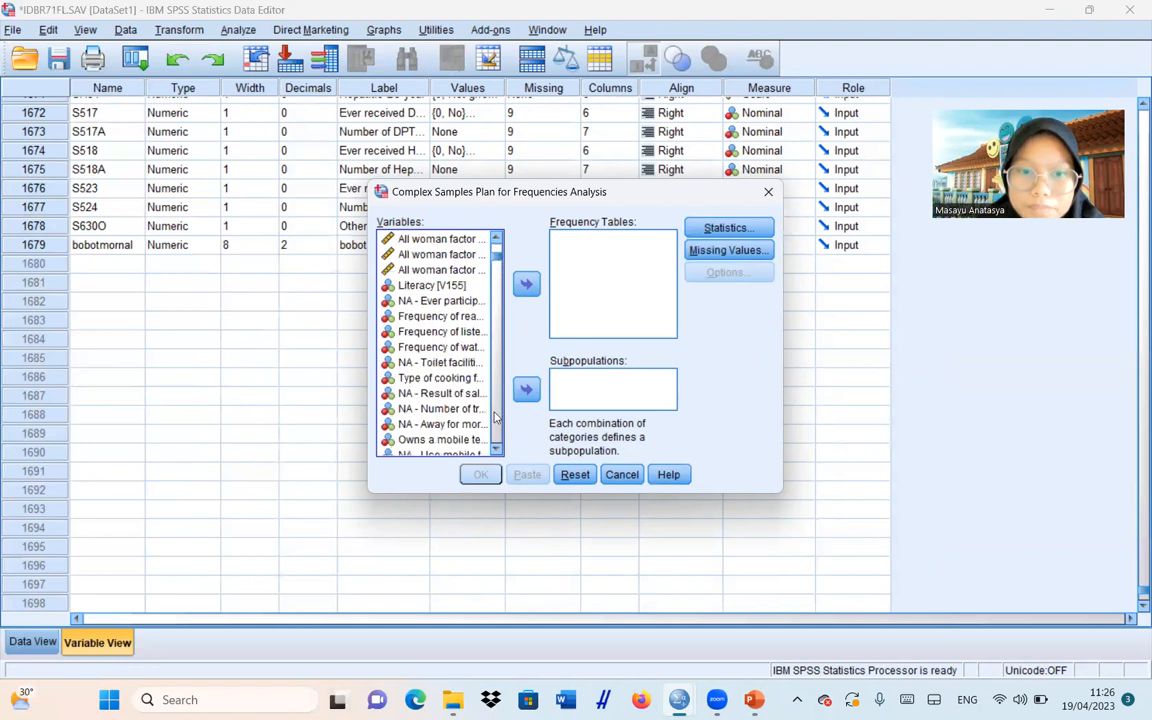
pyautogui.click(497, 450)
pyautogui.click(497, 450)
pyautogui.click(497, 451)
pyautogui.click(497, 451)
pyautogui.click(497, 451)
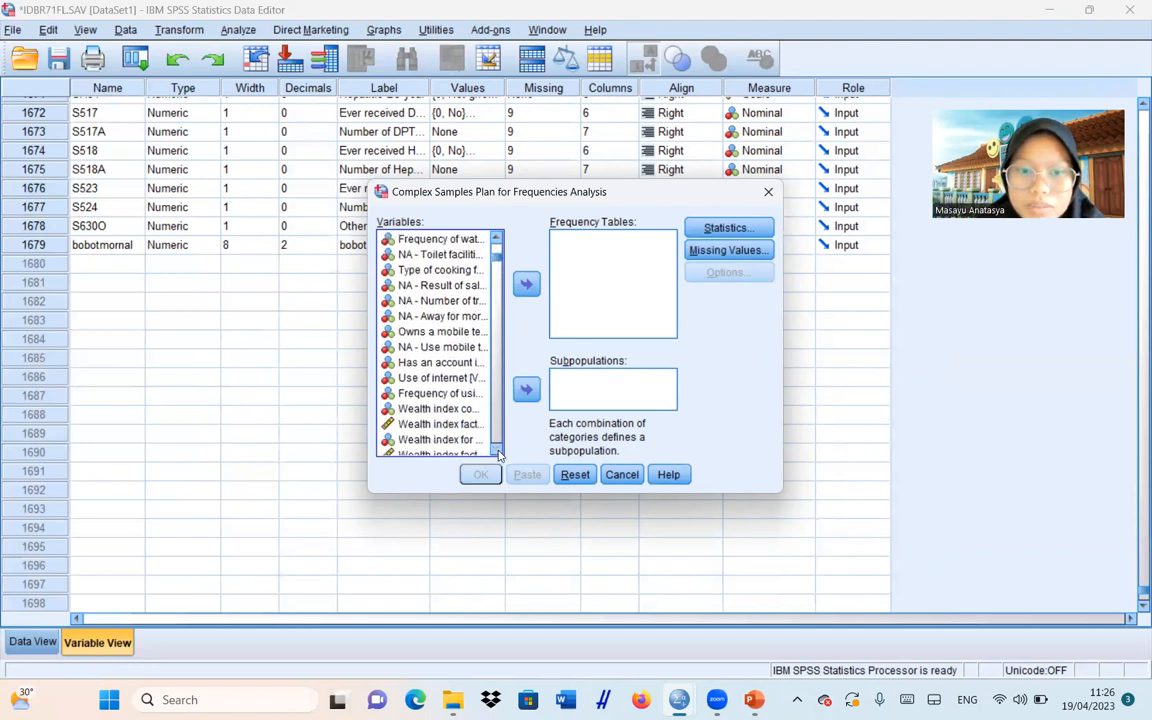
pyautogui.click(430, 393)
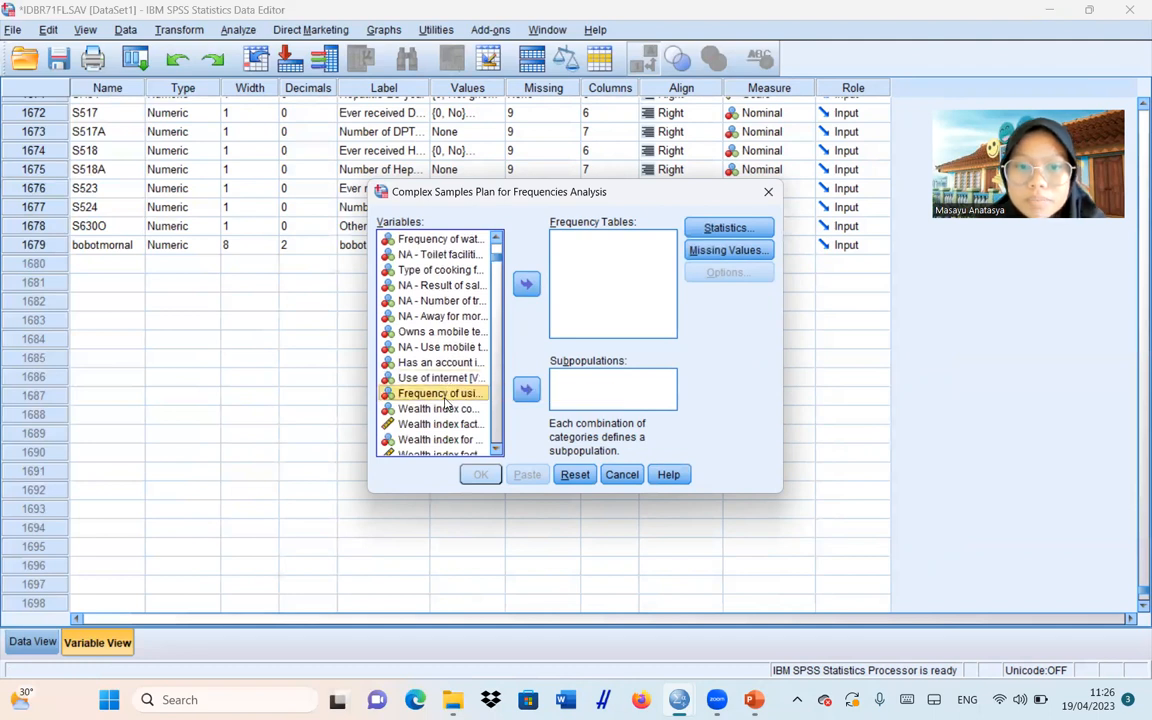
pyautogui.click(527, 283)
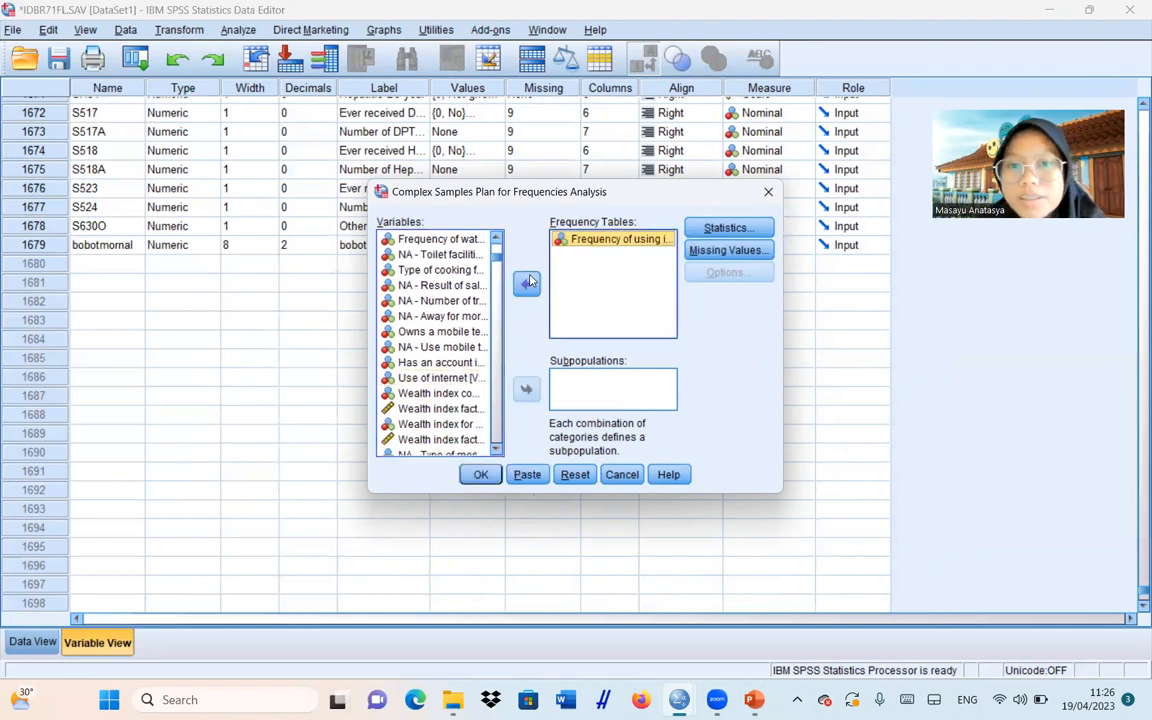
# - Include table percent and a 95% confidence interval in the frequency statistics, and run the analysis
pyautogui.click(729, 229)
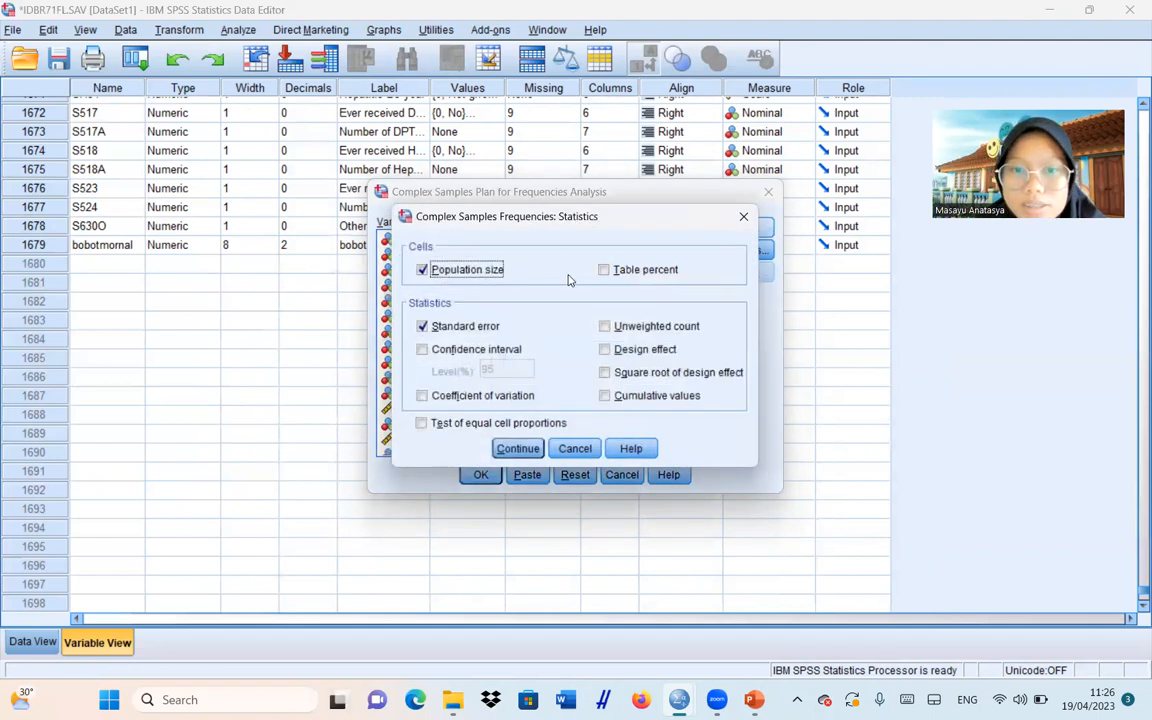
pyautogui.click(604, 270)
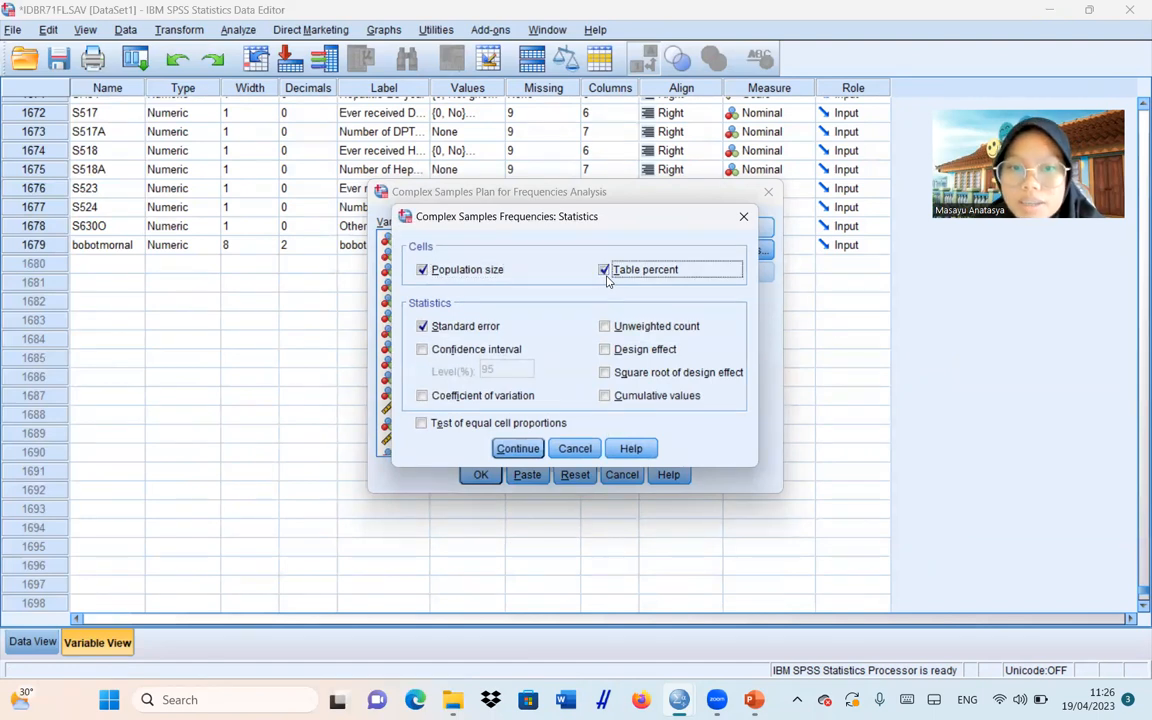
pyautogui.click(422, 350)
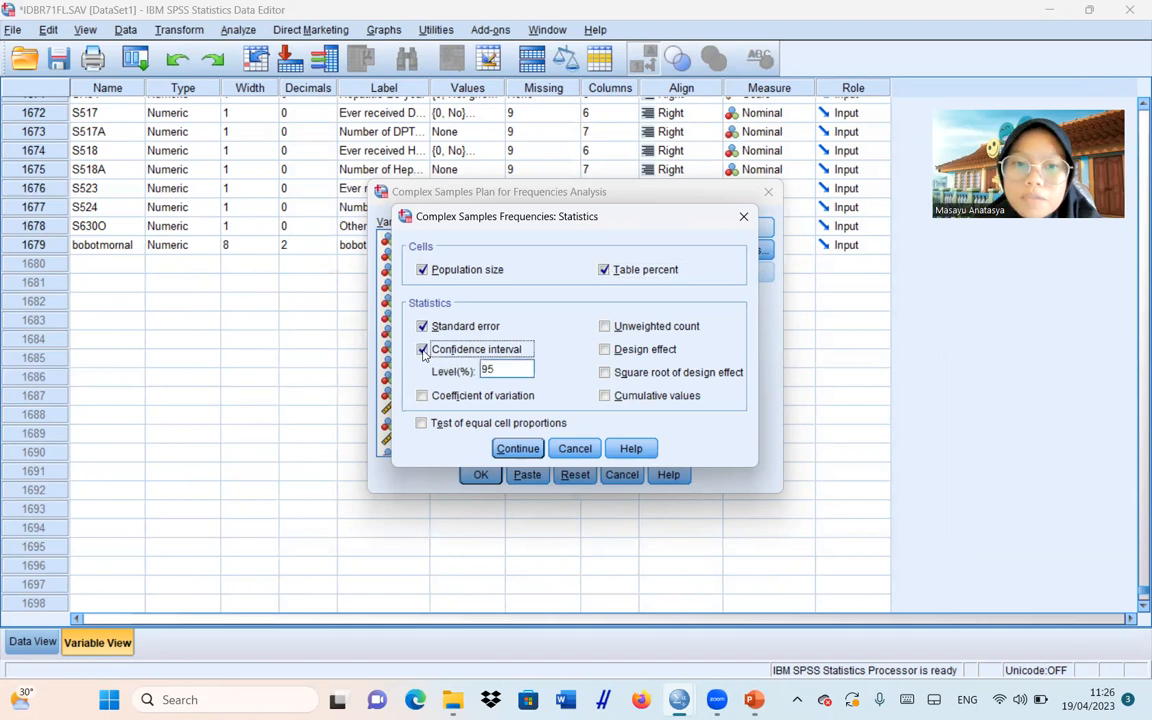
pyautogui.click(518, 448)
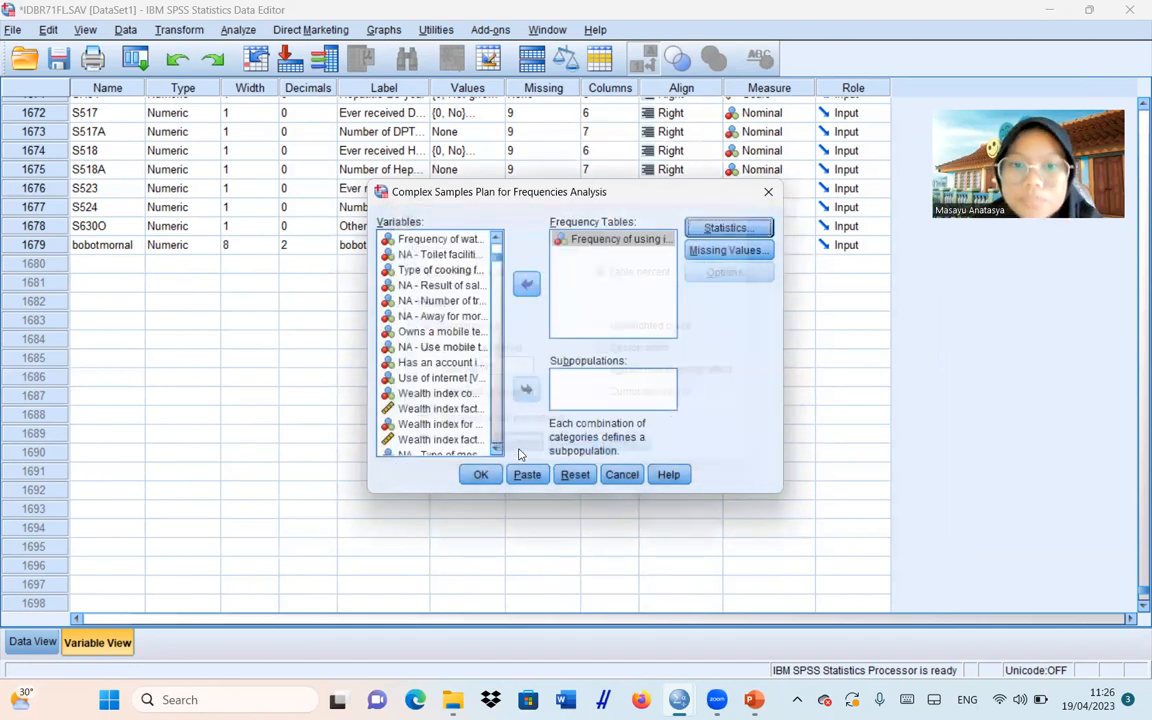
pyautogui.click(480, 474)
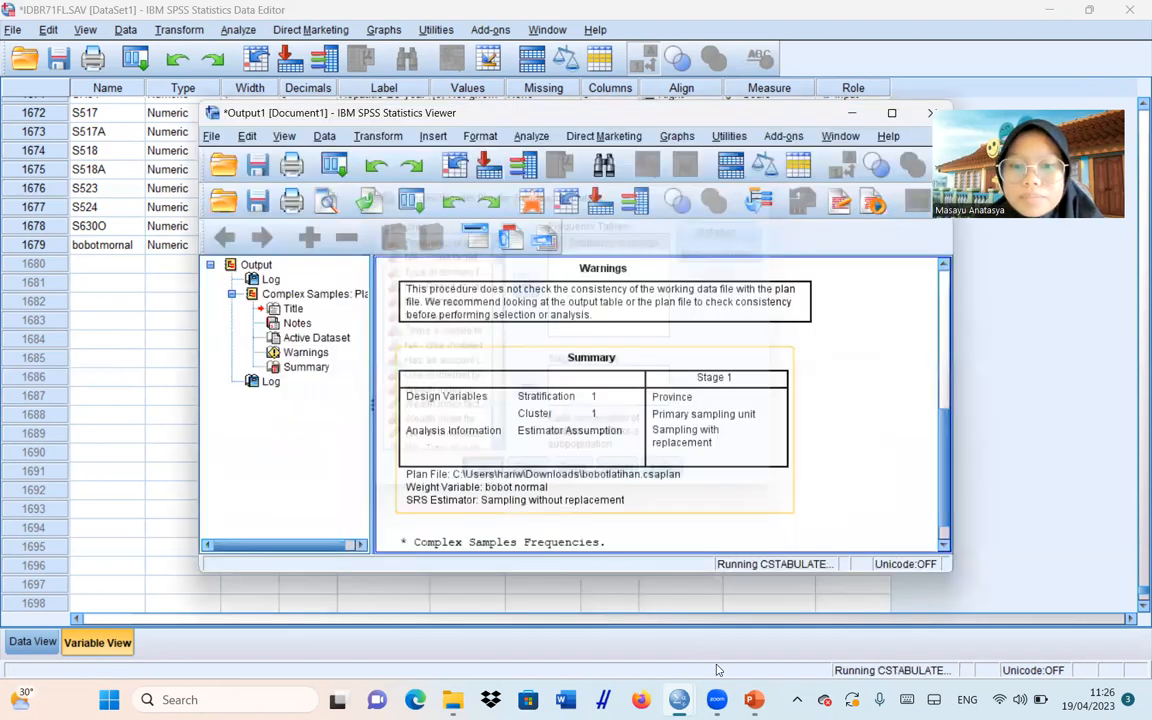
# - Switch to the PowerPoint presentation, review the univariate result slides, then return to the SPSS Data Editor with the output viewer minimized
pyautogui.moveTo(754, 700)
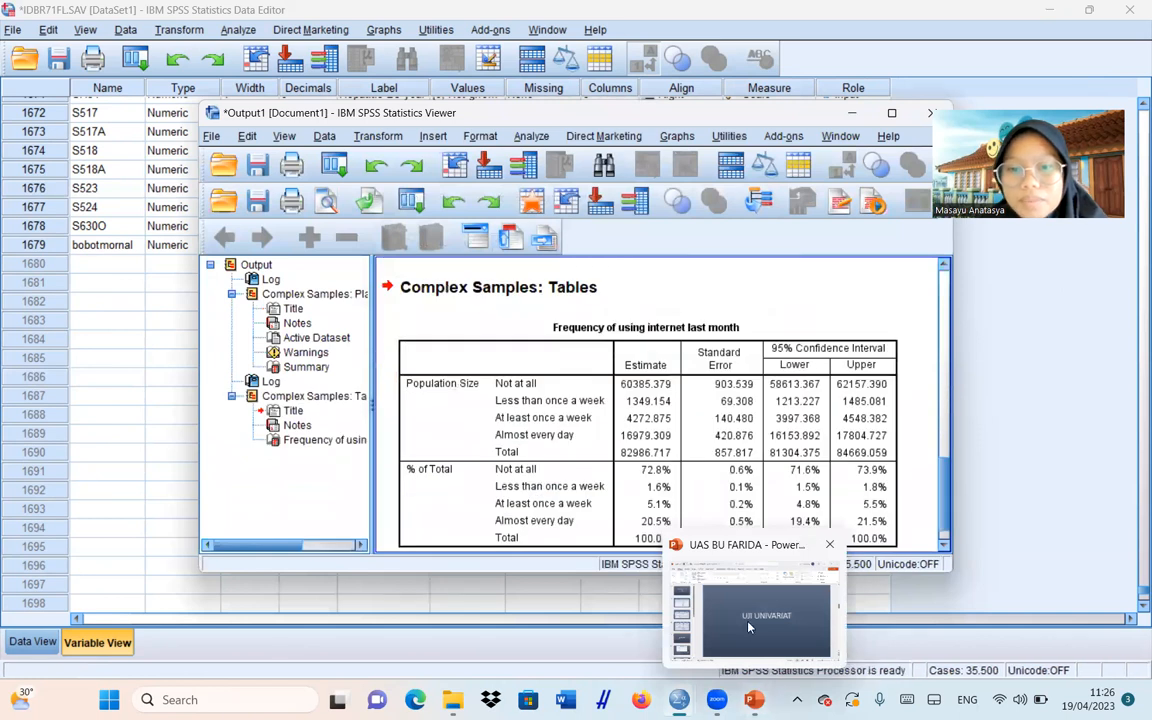
pyautogui.click(672, 558)
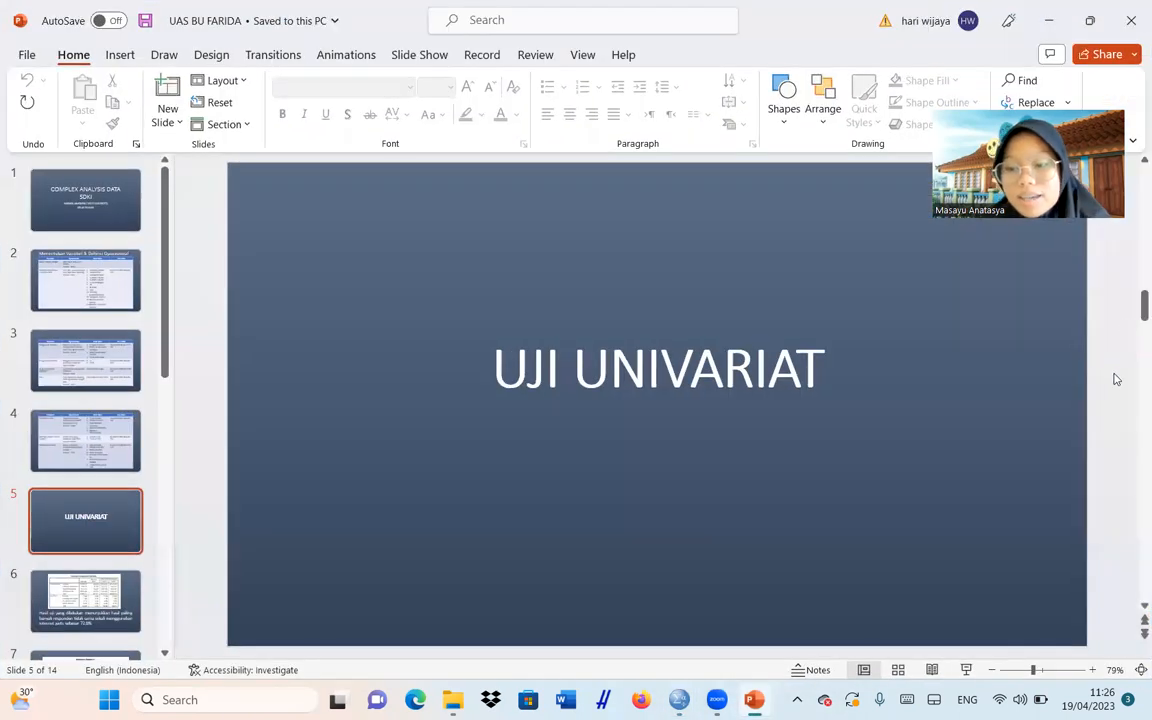
pyautogui.scroll(-1, 1117, 379)
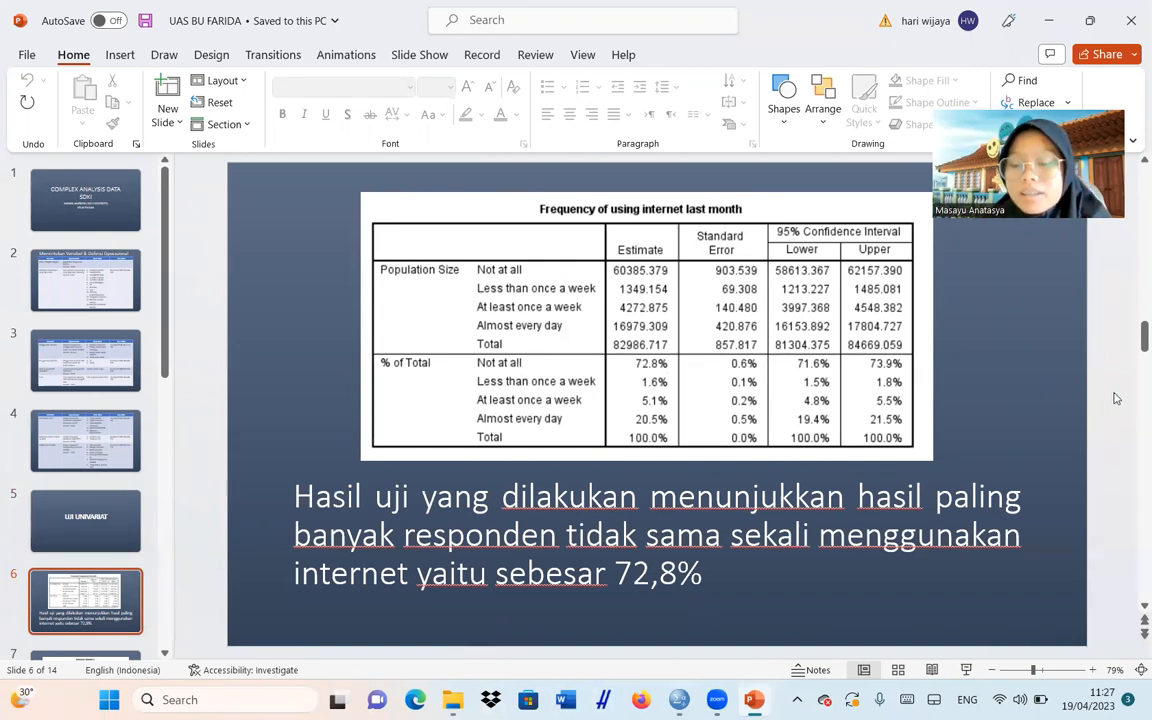
pyautogui.scroll(-2, 1116, 398)
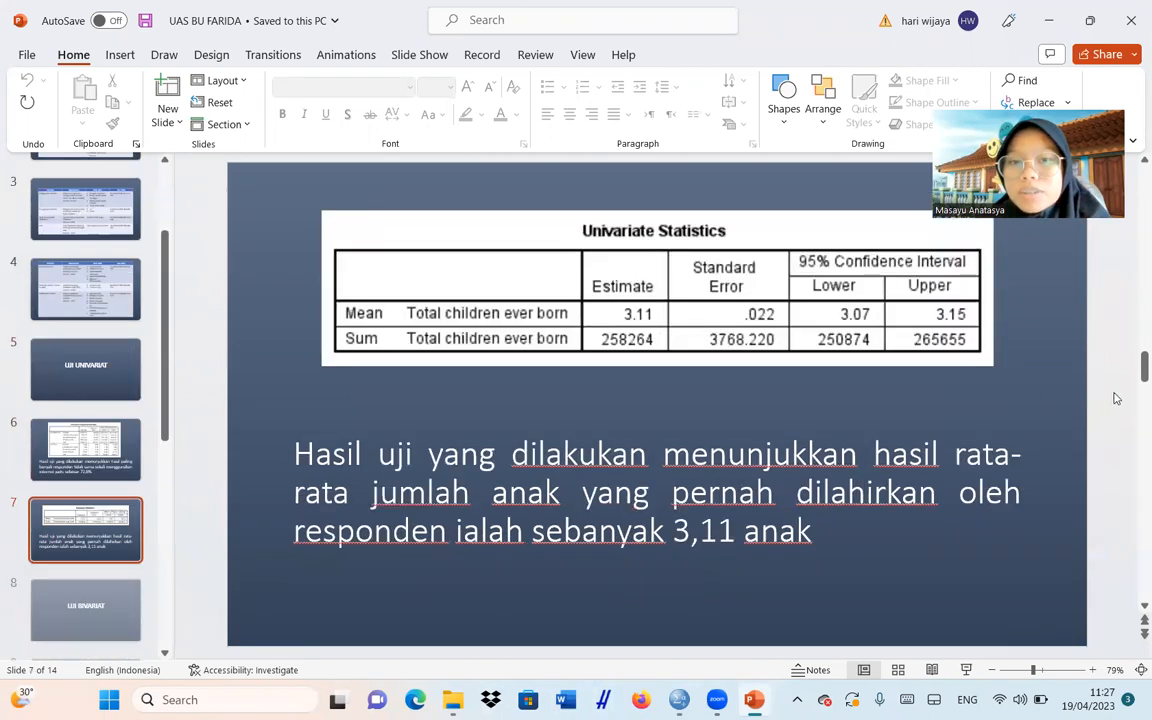
pyautogui.click(1052, 20)
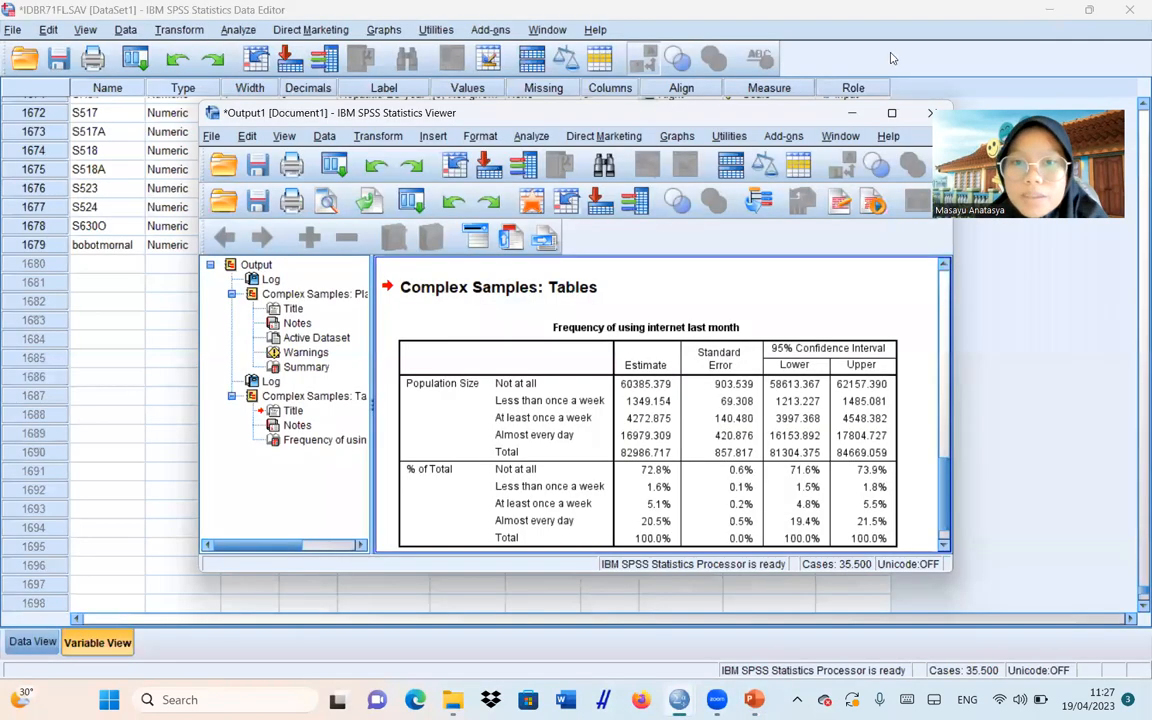
pyautogui.click(855, 113)
# - Start a Complex Samples Descriptives analysis using the bobotlatihan.csaplan plan file and the default joint probabilities file
pyautogui.click(238, 30)
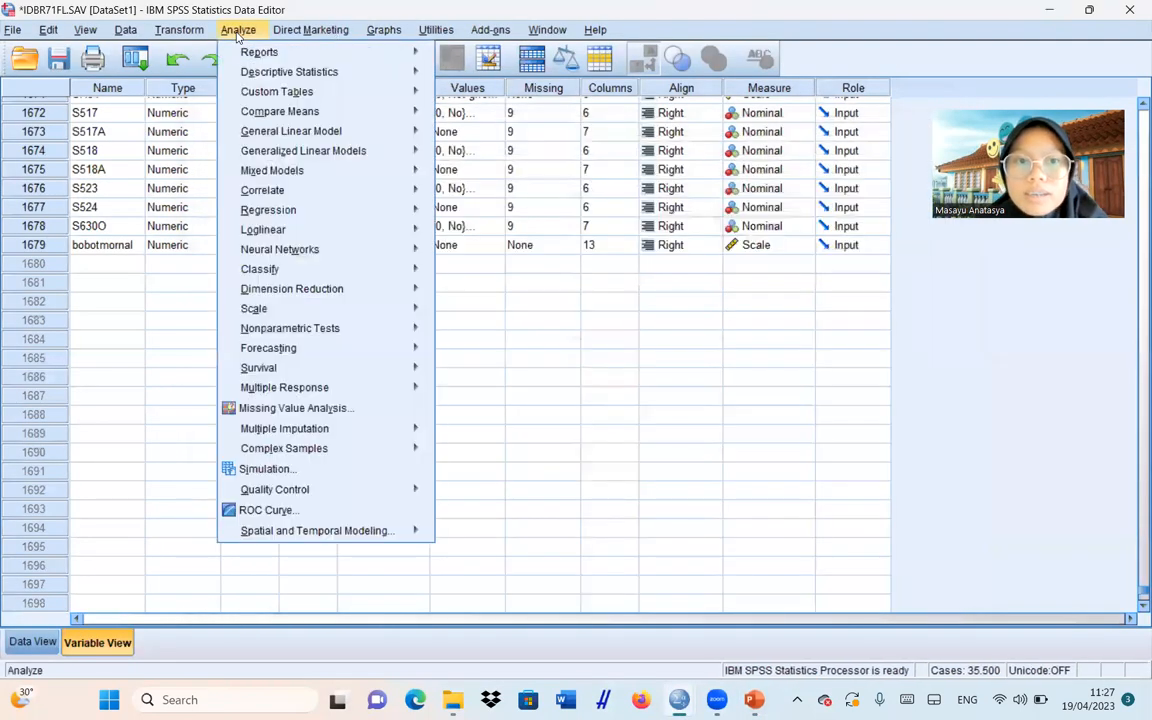
pyautogui.moveTo(349, 455)
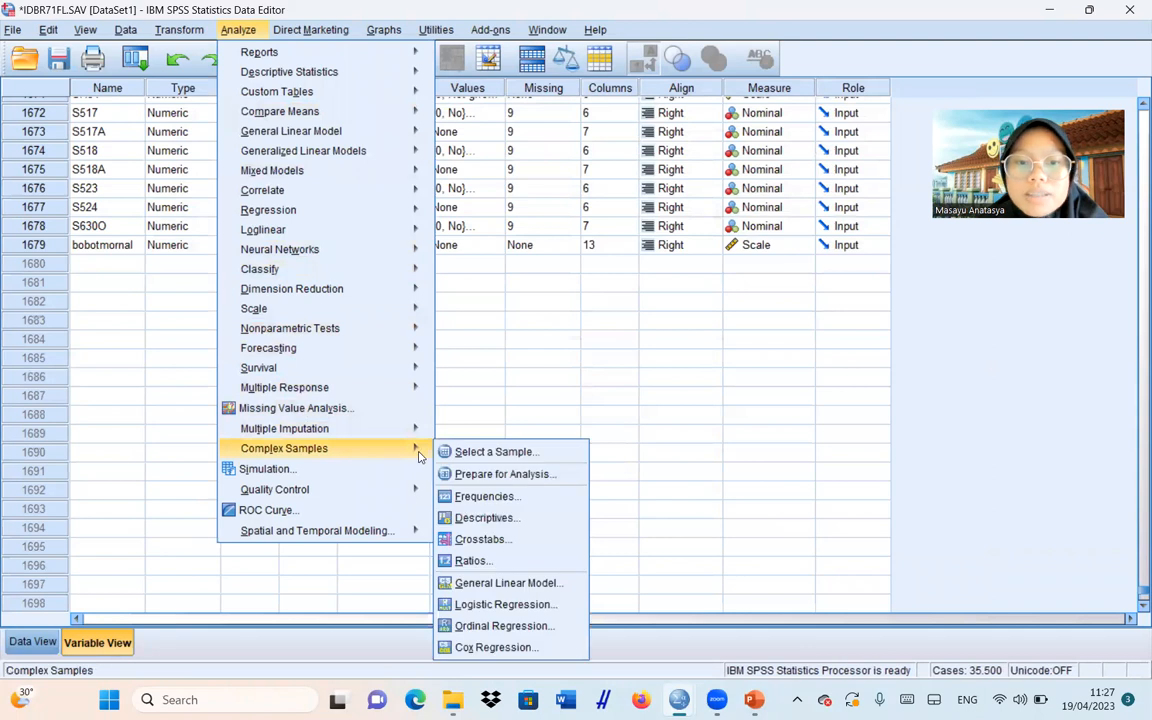
pyautogui.click(484, 517)
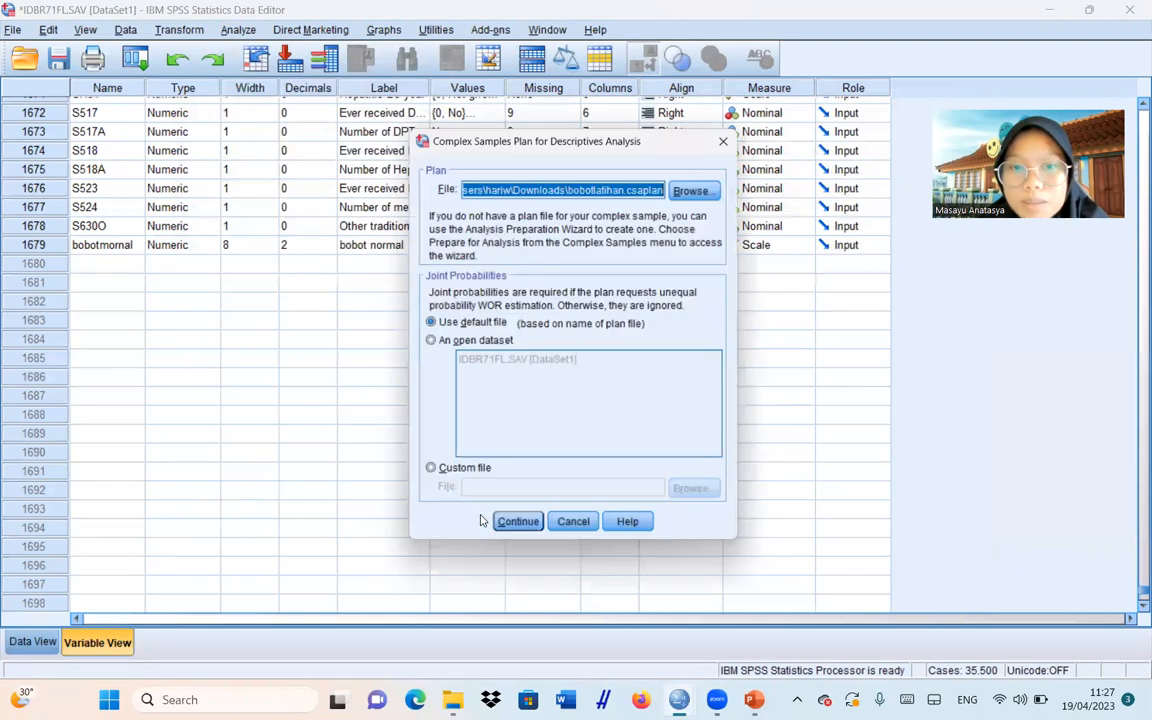
pyautogui.click(514, 522)
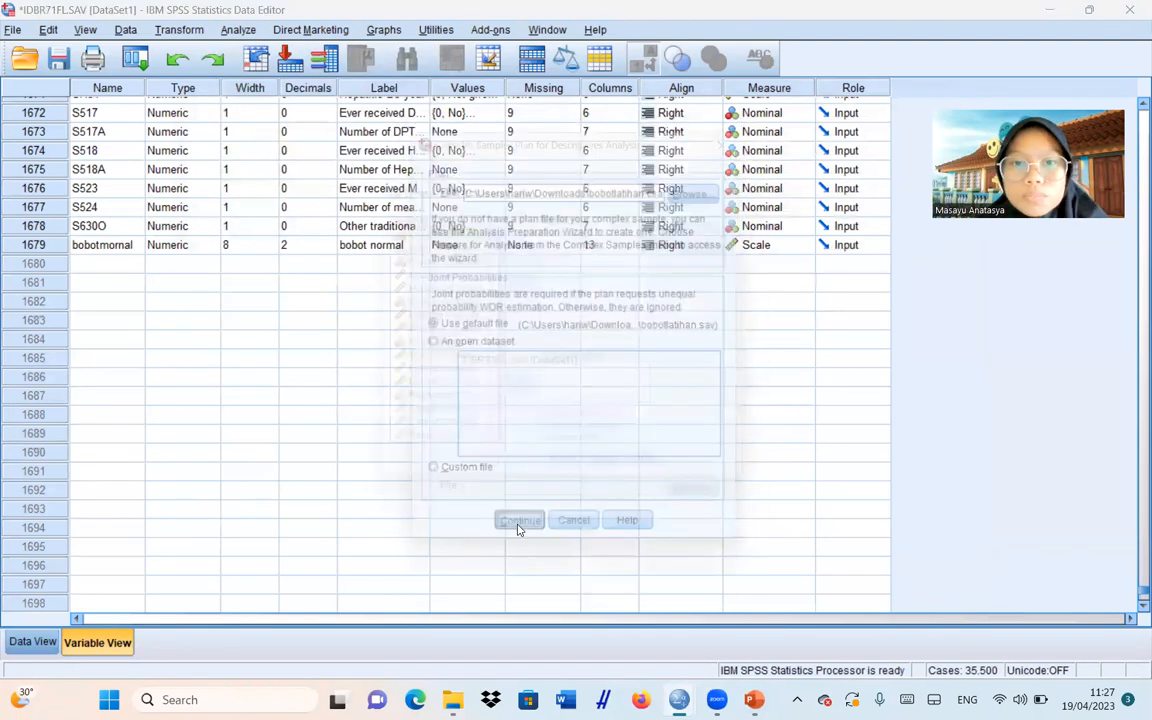
# - Add Total children ever born [V201] as a measure for the descriptives analysis
pyautogui.click(496, 460)
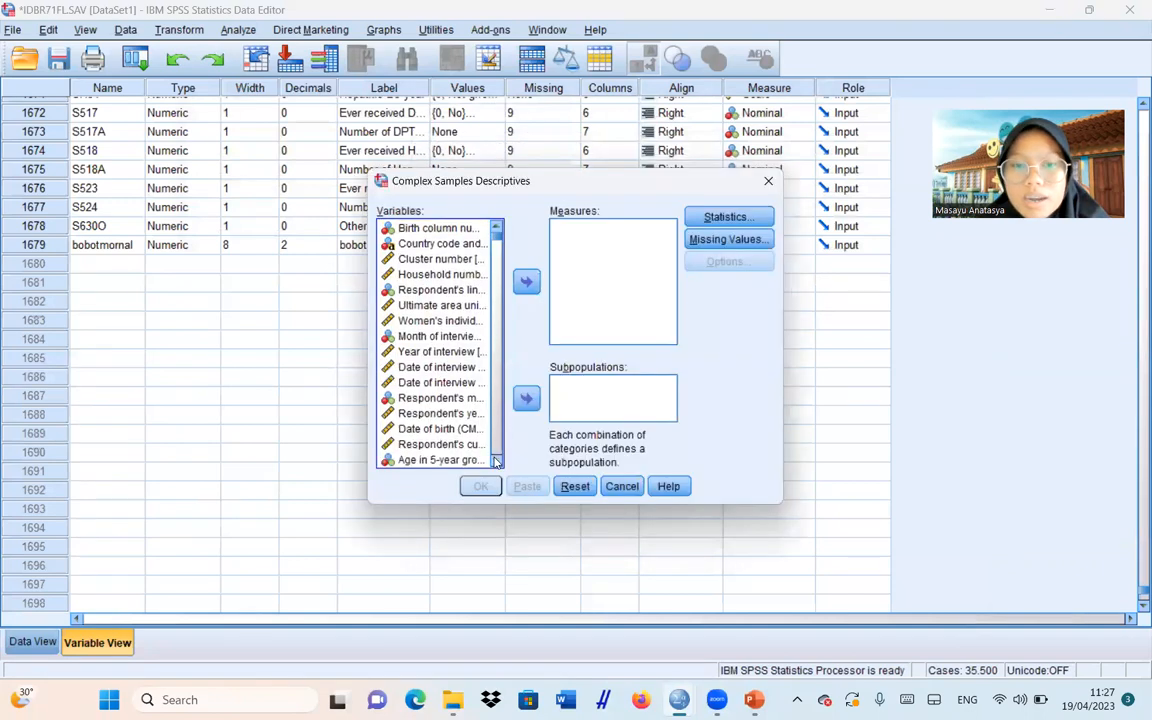
pyautogui.click(496, 460)
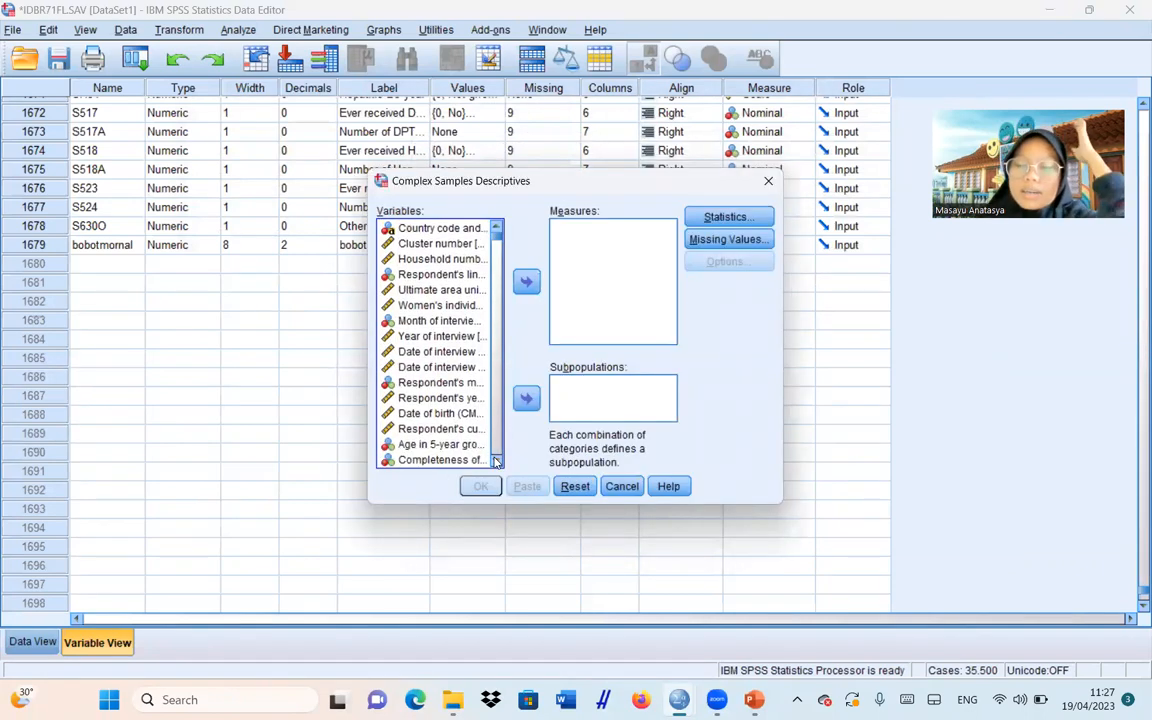
pyautogui.click(496, 460)
pyautogui.click(496, 460)
pyautogui.click(496, 460)
pyautogui.click(496, 460)
pyautogui.click(496, 460)
pyautogui.click(496, 460)
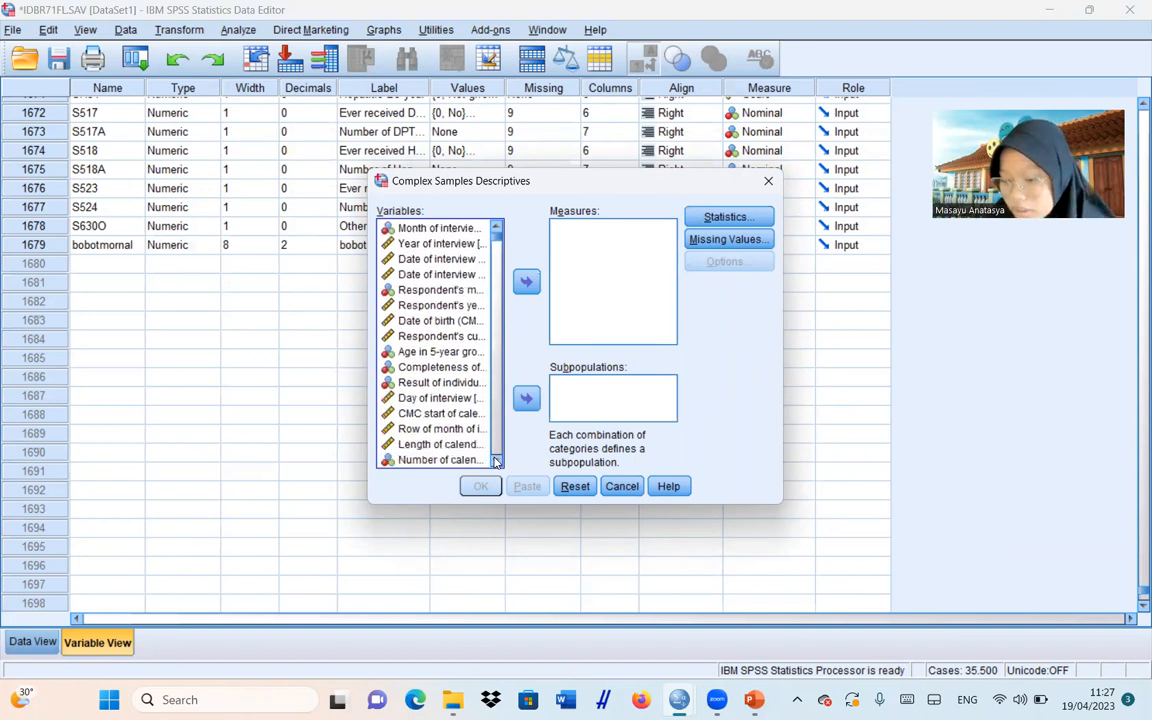
pyautogui.click(496, 460)
pyautogui.click(496, 460)
pyautogui.click(496, 460)
pyautogui.click(496, 460)
pyautogui.click(496, 460)
pyautogui.click(496, 460)
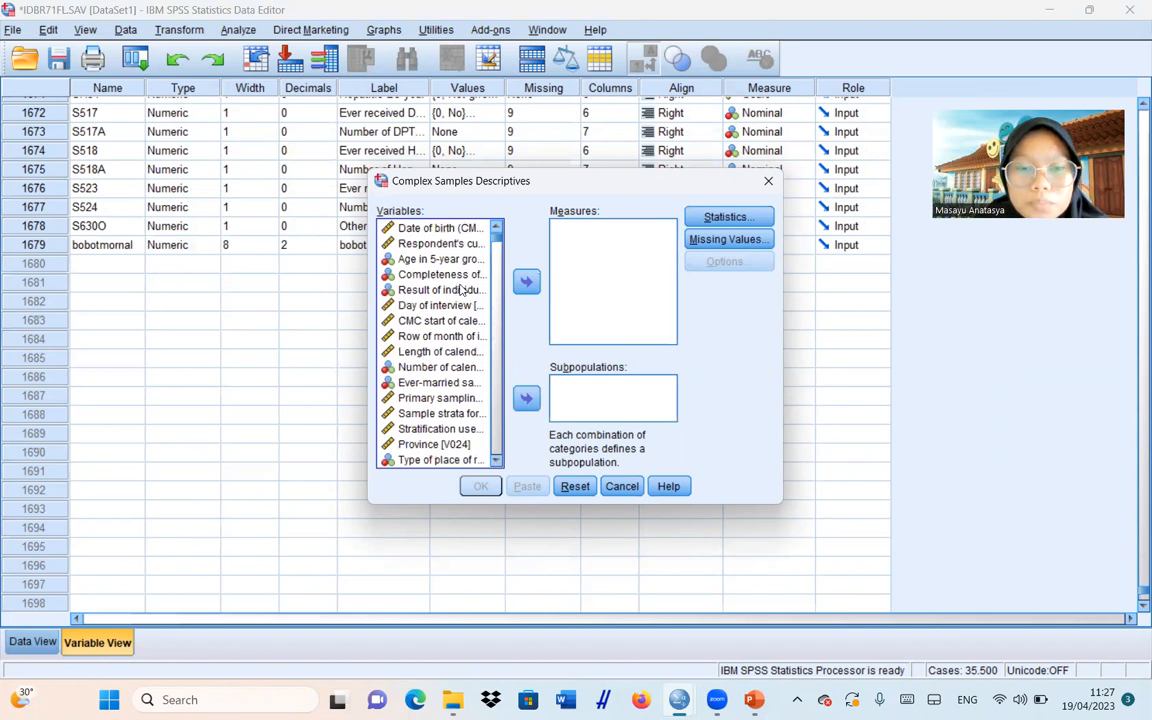
pyautogui.moveTo(497, 238); pyautogui.dragTo(496, 247)
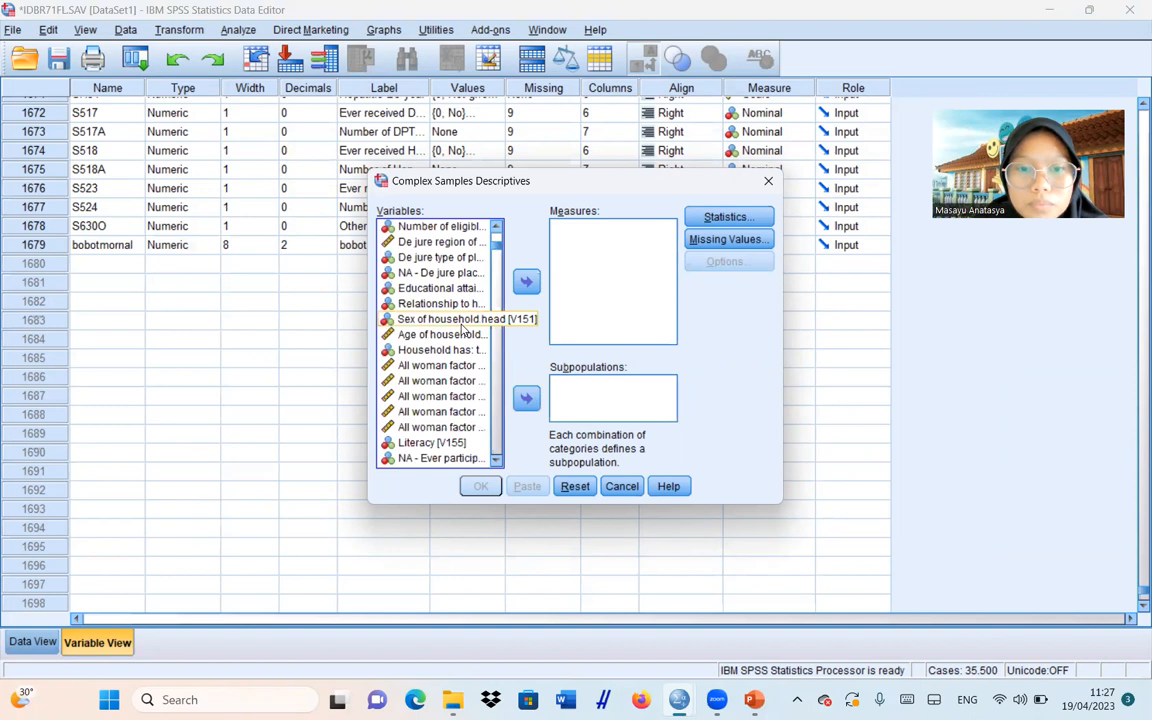
pyautogui.click(498, 248)
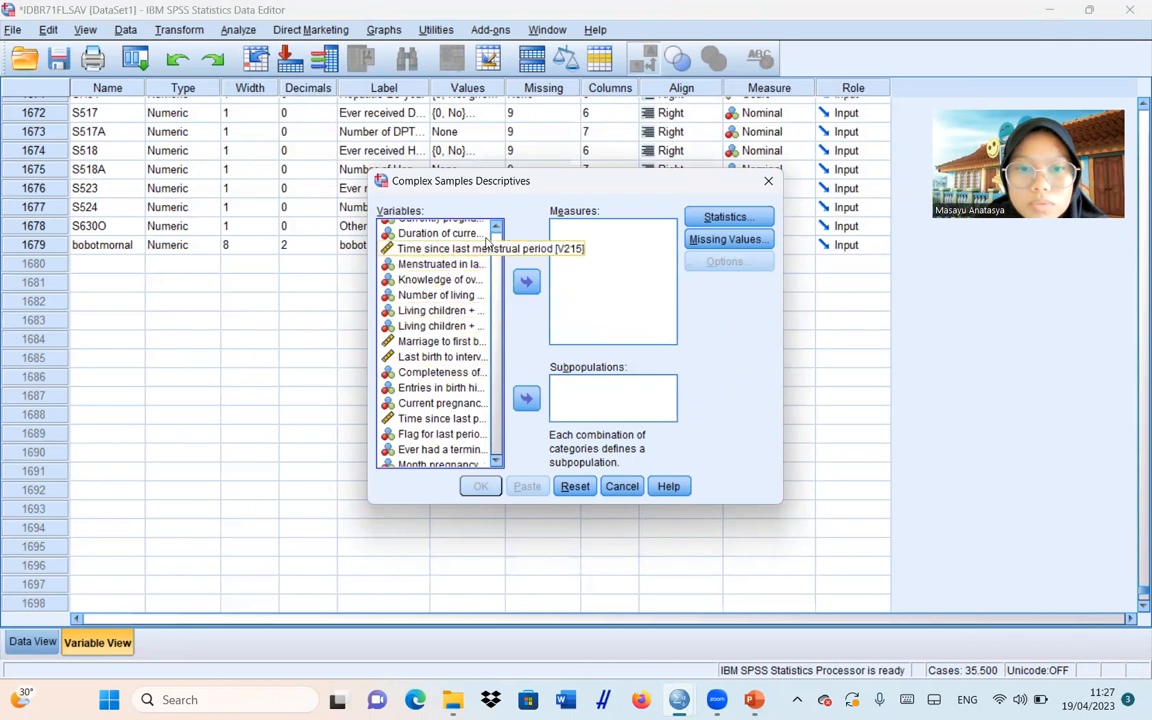
pyautogui.scroll(2, 470, 248)
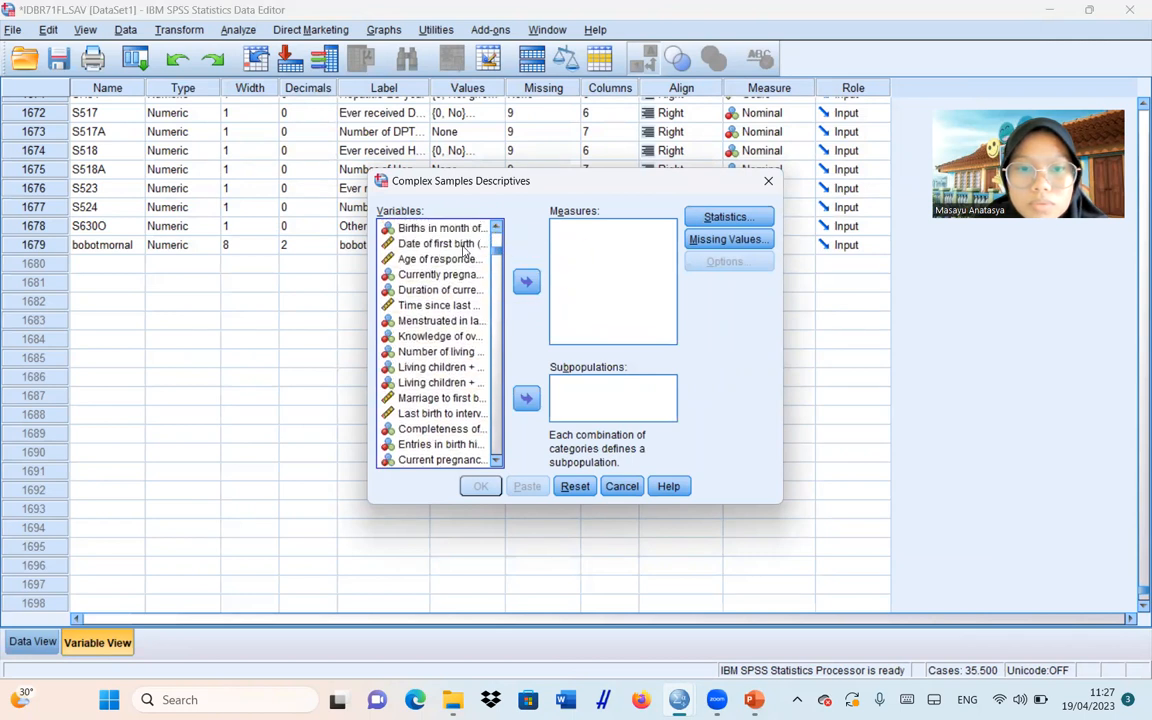
pyautogui.scroll(4, 490, 236)
pyautogui.scroll(2, 491, 232)
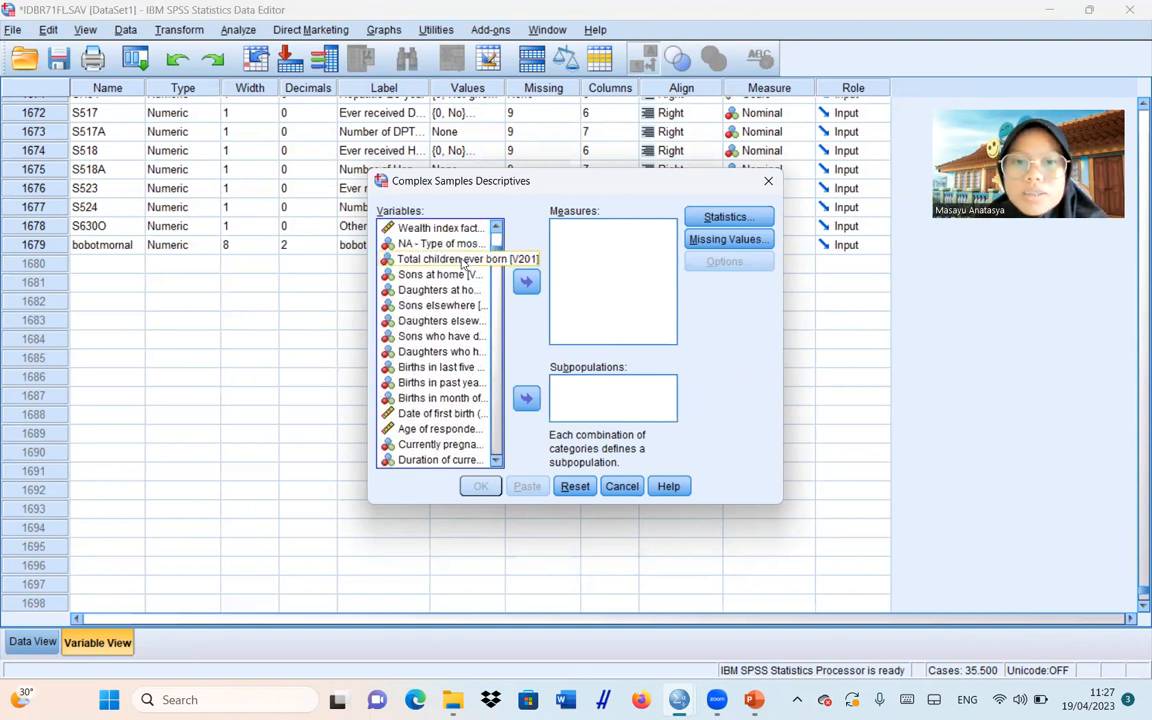
pyautogui.click(460, 259)
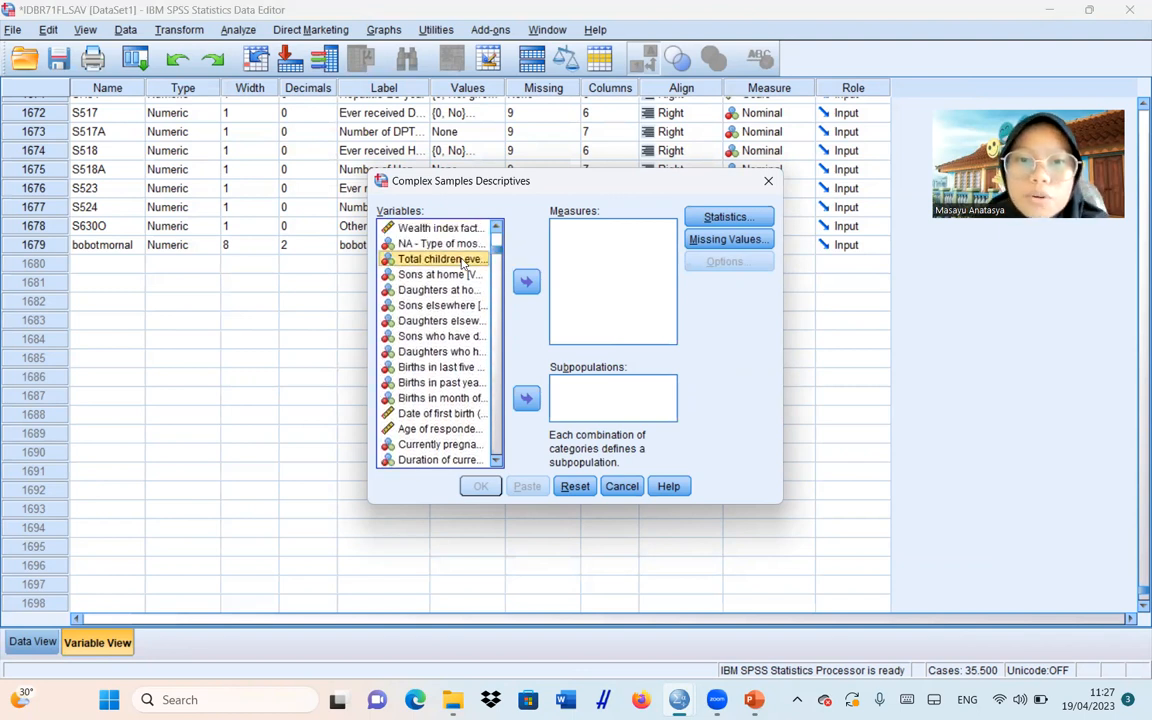
pyautogui.click(527, 284)
# - Add the sum and a 95% confidence interval to the mean and standard error statistics, and run the descriptives analysis
pyautogui.click(727, 222)
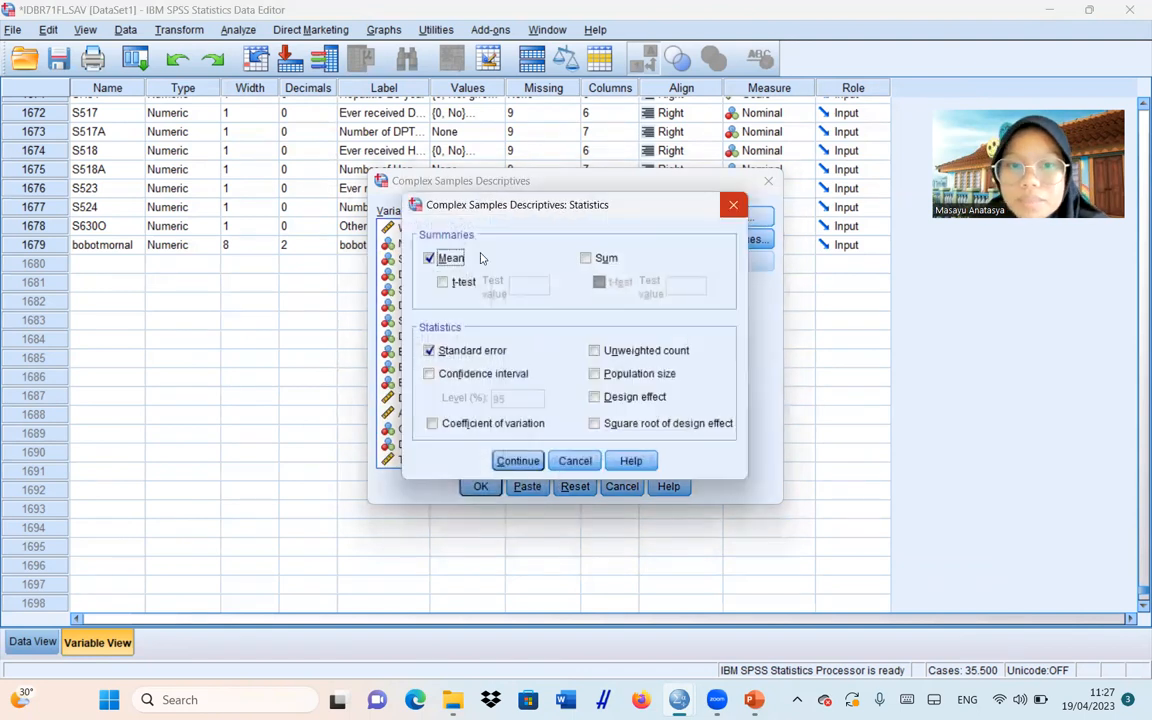
pyautogui.click(587, 257)
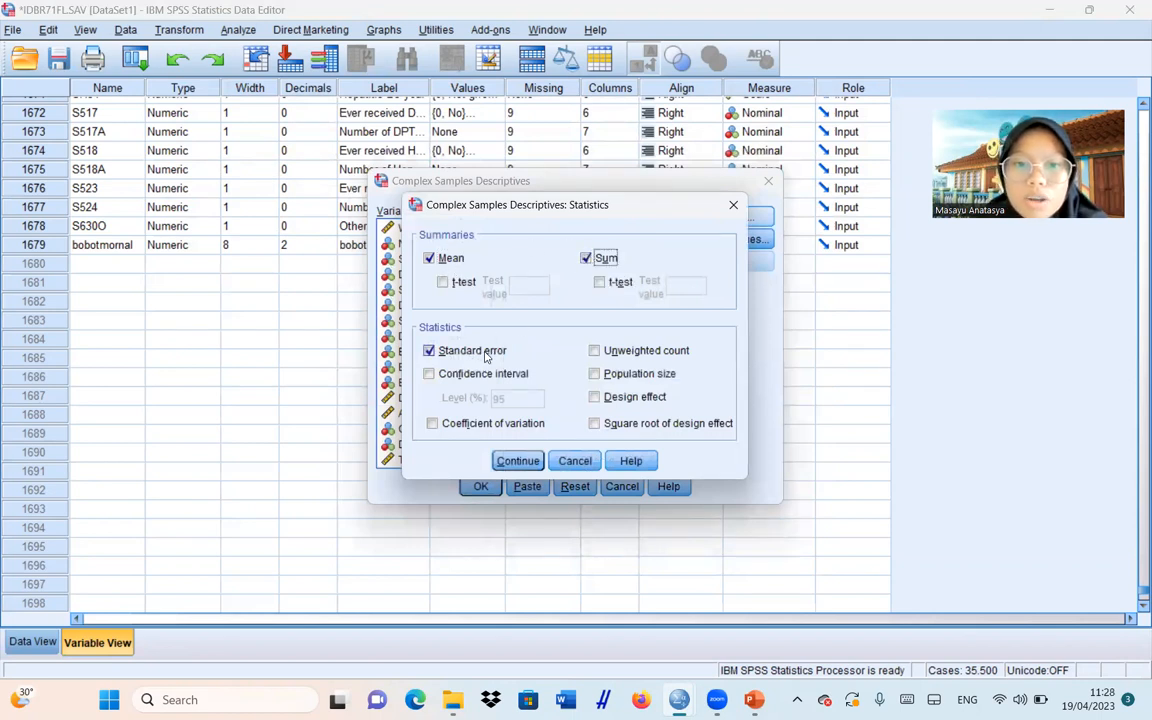
pyautogui.click(429, 374)
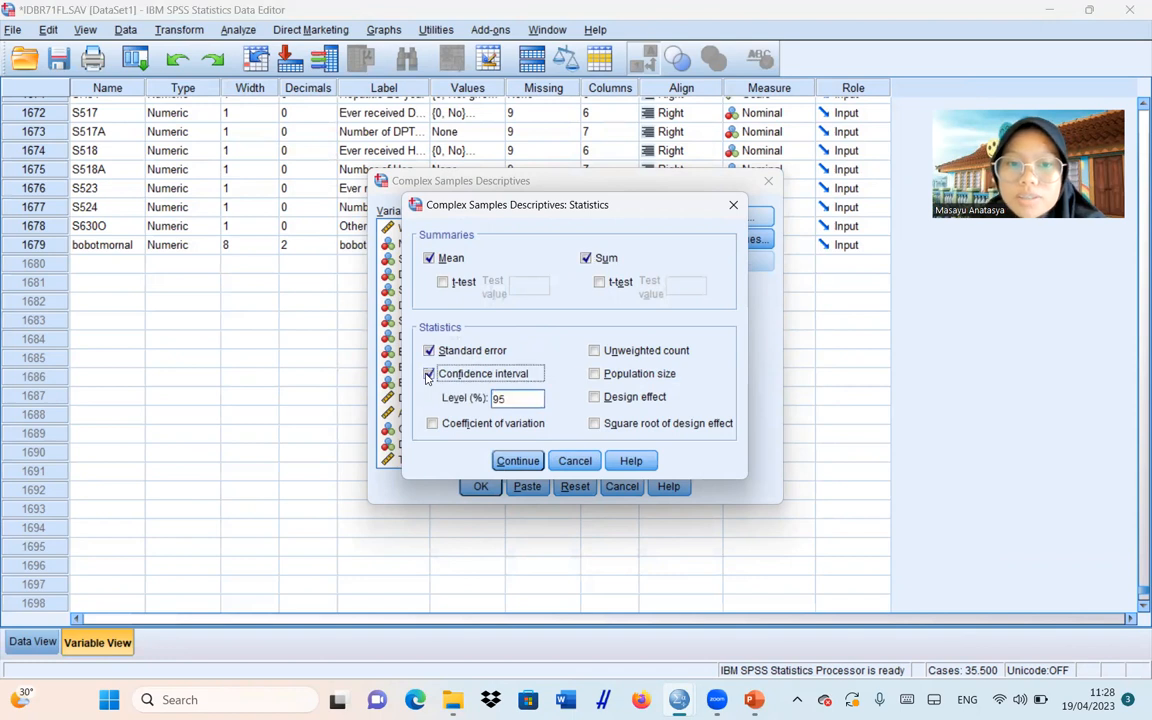
pyautogui.click(515, 460)
pyautogui.click(481, 487)
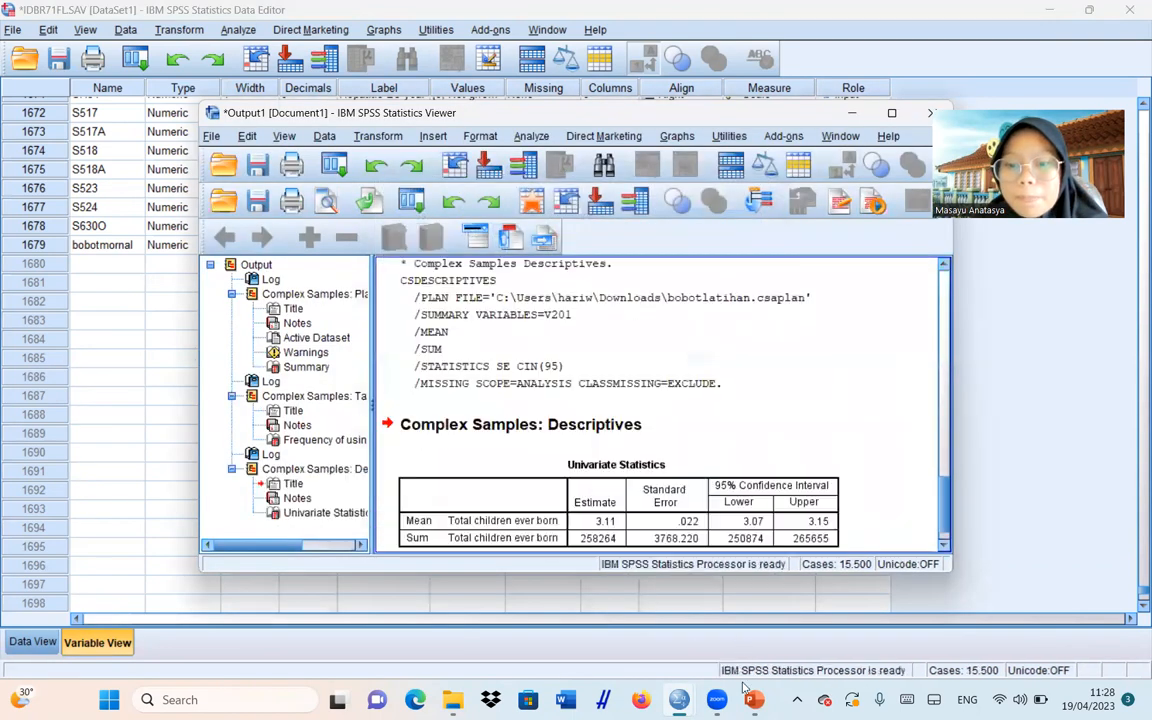
# - Switch to the PowerPoint presentation, review the slide on total children ever born, and return to SPSS
pyautogui.click(754, 642)
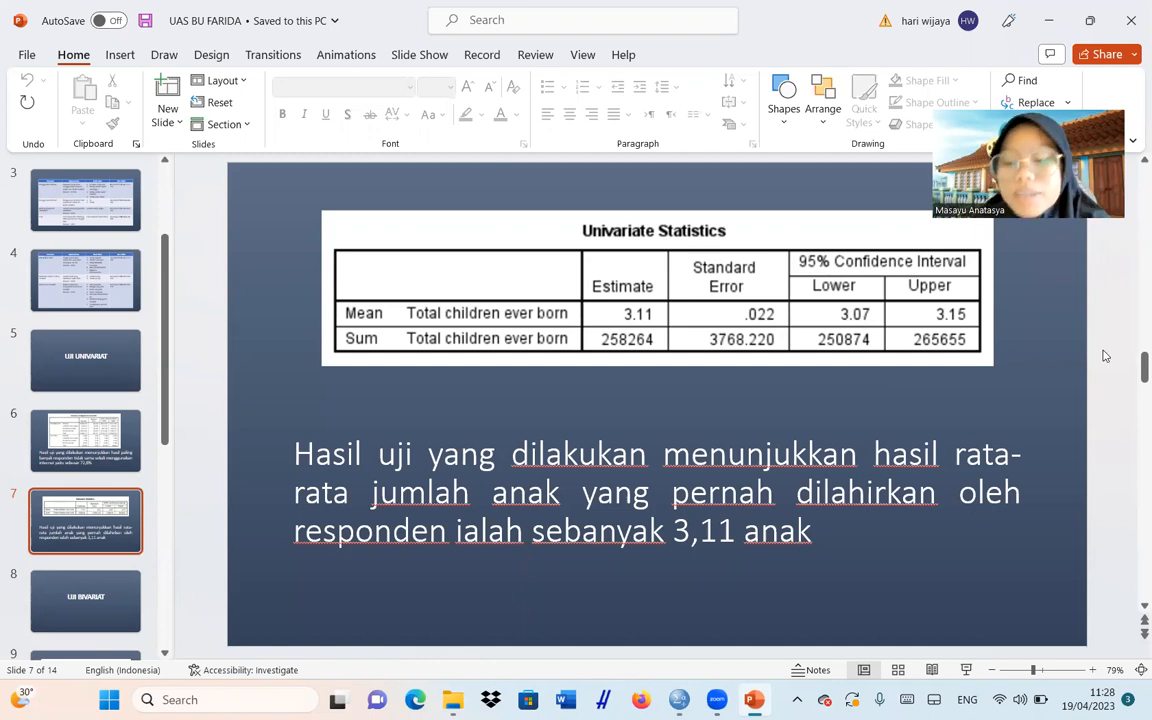
pyautogui.scroll(-1, 1105, 356)
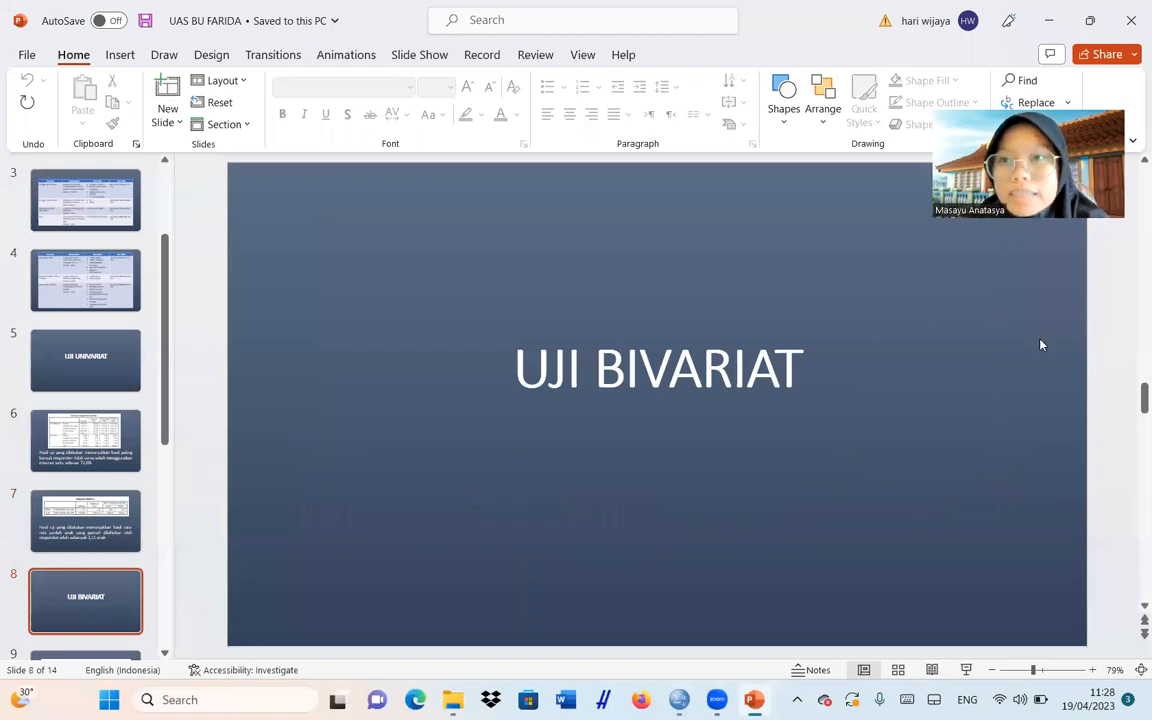
pyautogui.click(1047, 19)
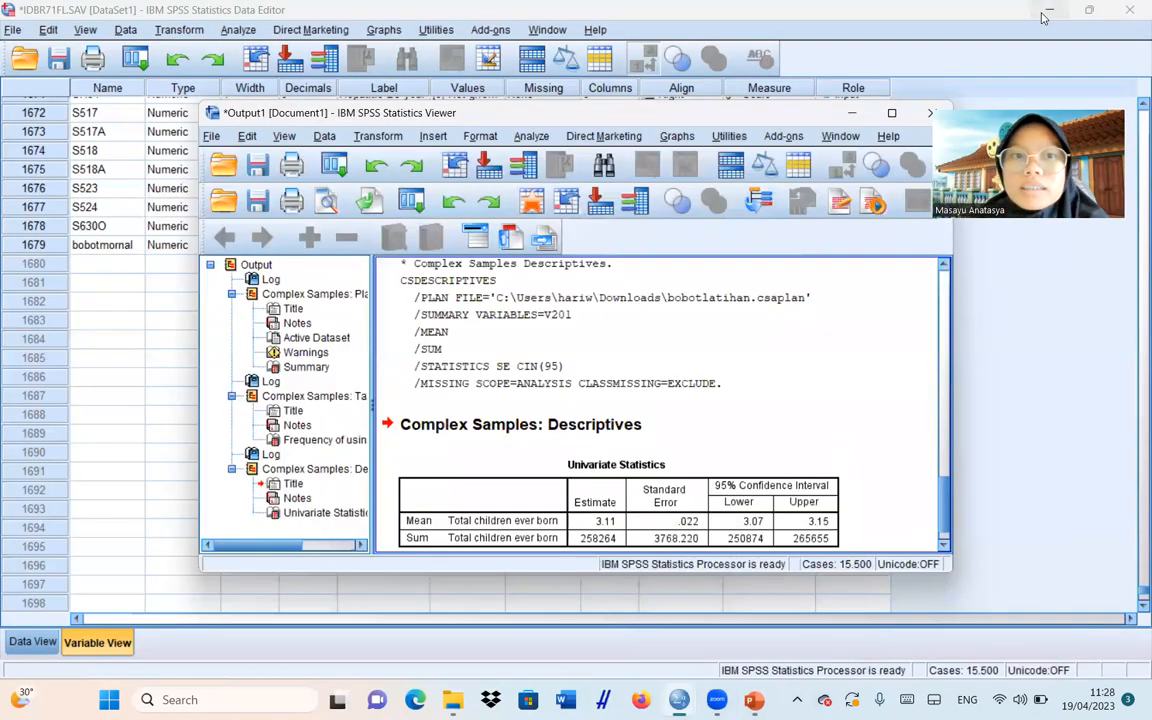
# - Start a Complex Samples Crosstabs analysis from the Data Editor using the bobotlatihan.csaplan plan file and the default joint probabilities file
pyautogui.click(164, 318)
pyautogui.click(238, 29)
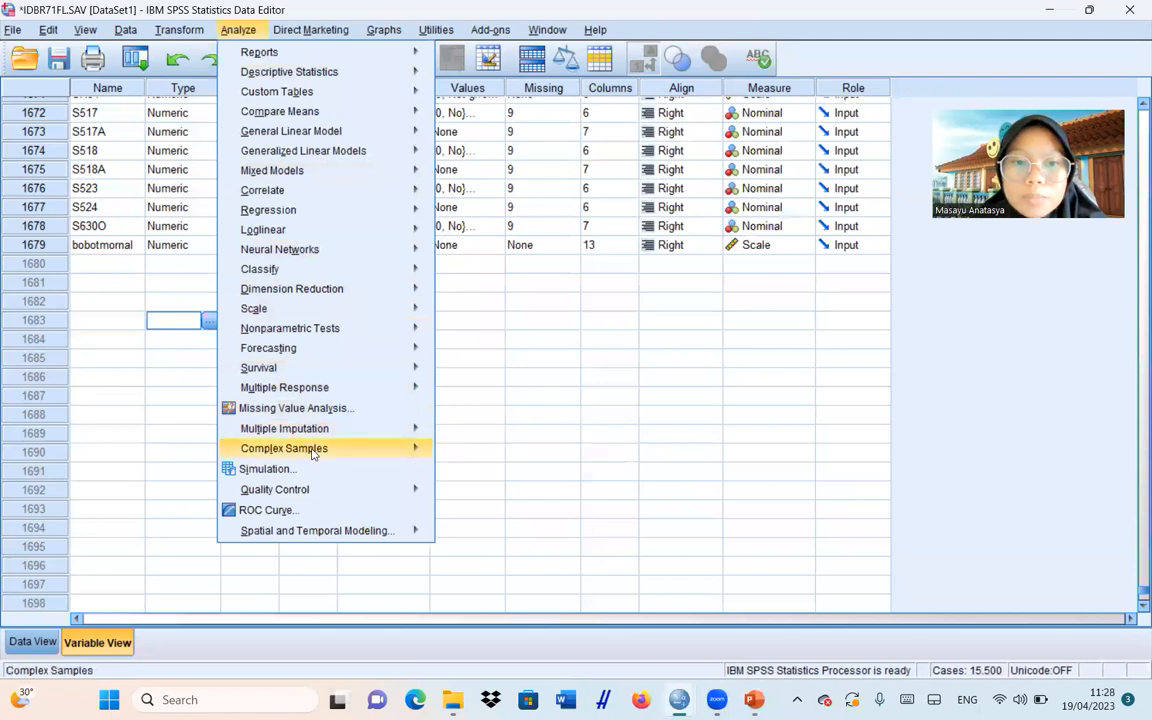
pyautogui.moveTo(368, 452)
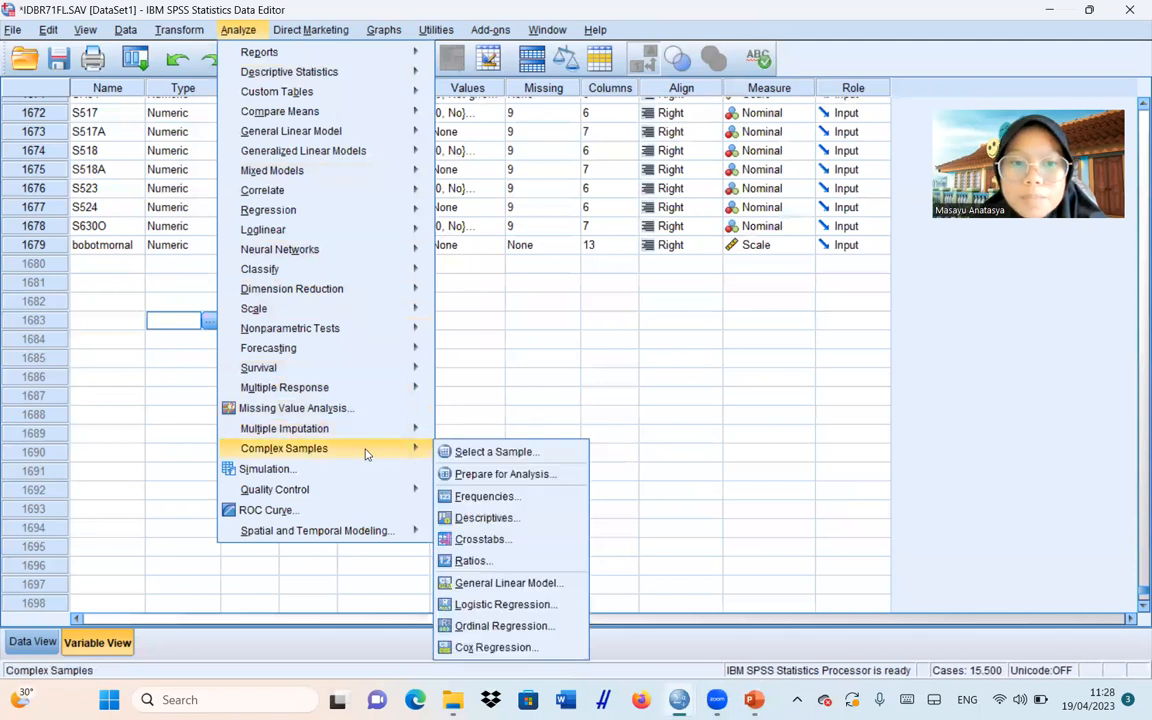
pyautogui.click(469, 540)
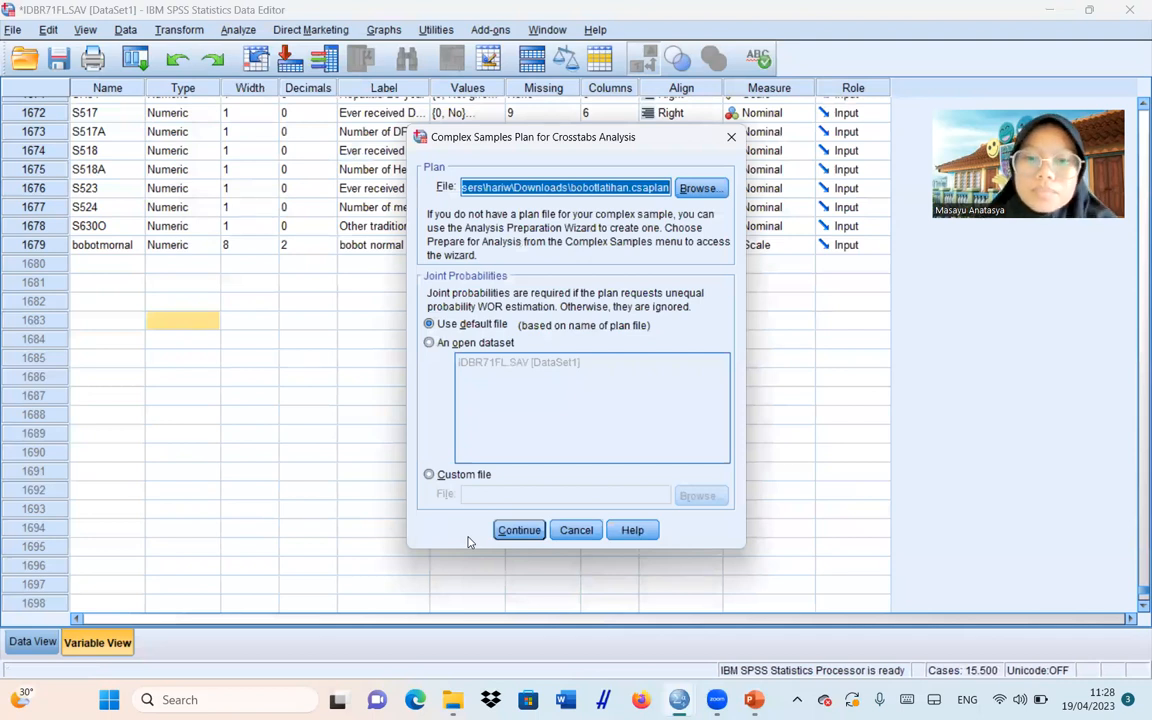
pyautogui.click(519, 535)
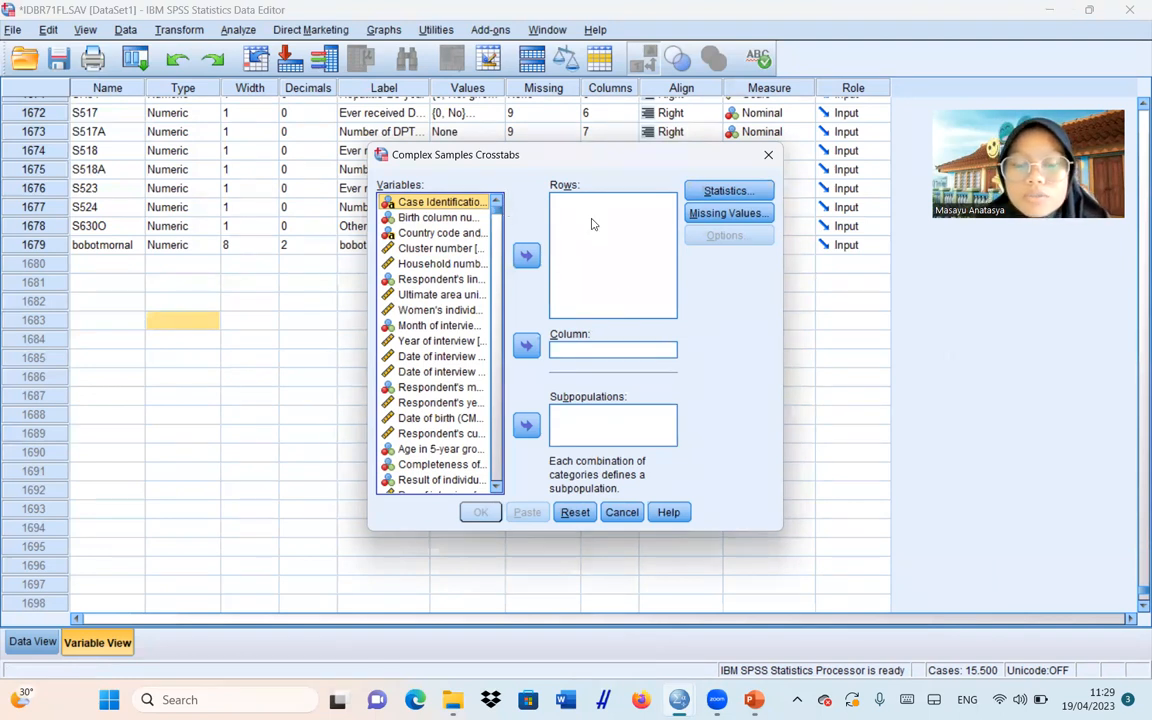
# - Add the Current contraceptive method variable as the row variable of the crosstabs analysis
pyautogui.click(496, 227)
pyautogui.click(496, 237)
pyautogui.click(496, 240)
pyautogui.click(496, 245)
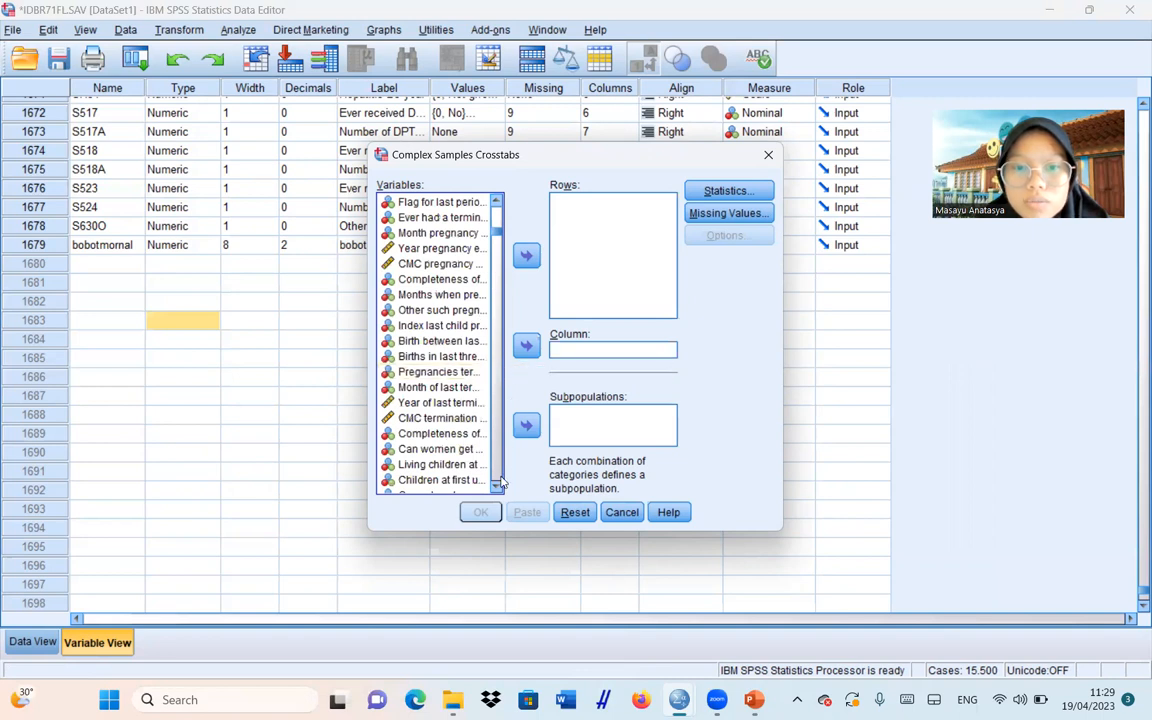
pyautogui.scroll(-4, 496, 488)
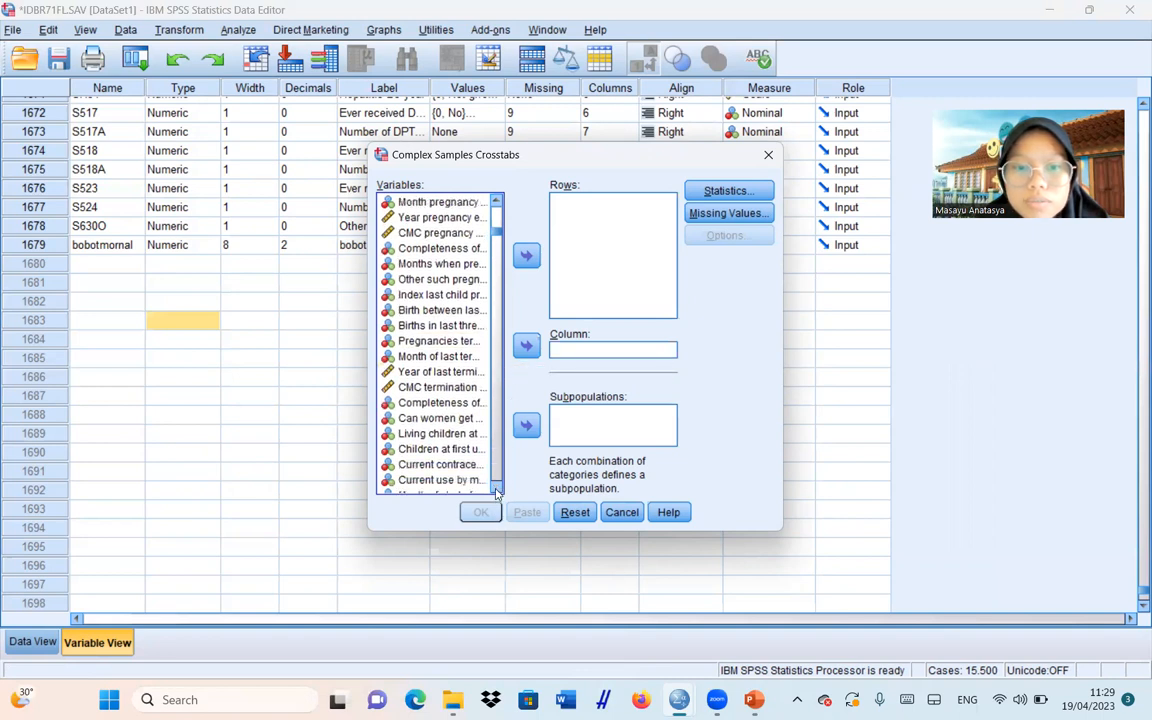
pyautogui.scroll(-1, 496, 490)
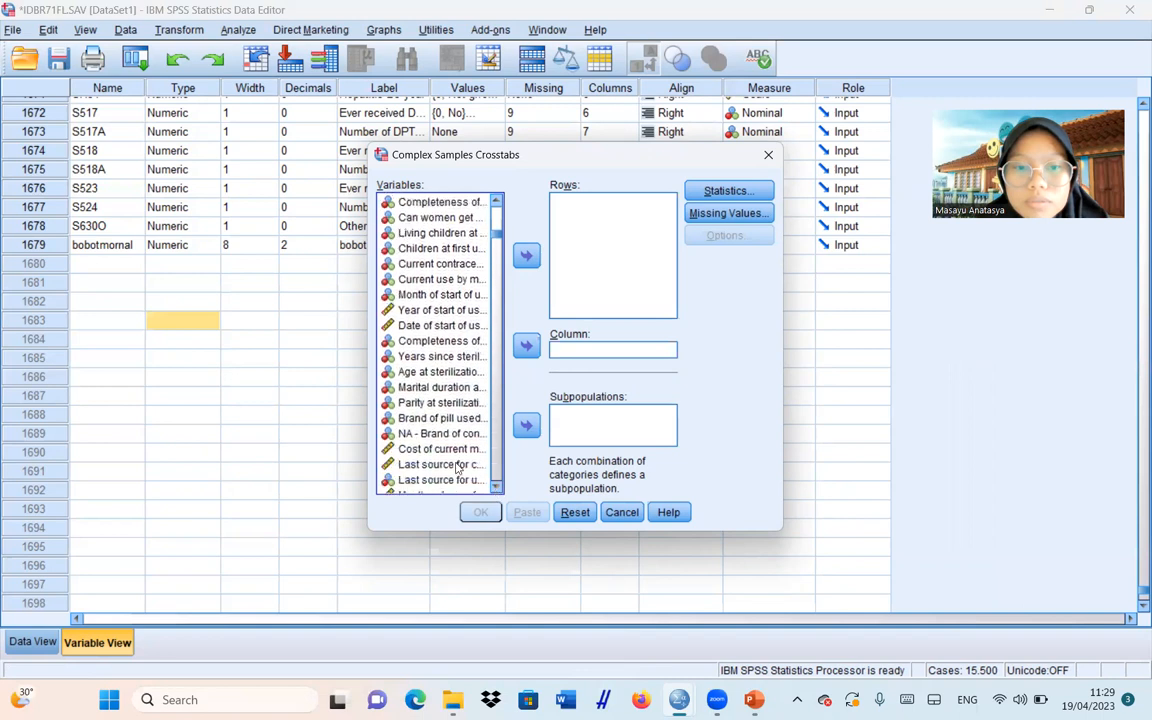
pyautogui.click(434, 266)
pyautogui.click(526, 255)
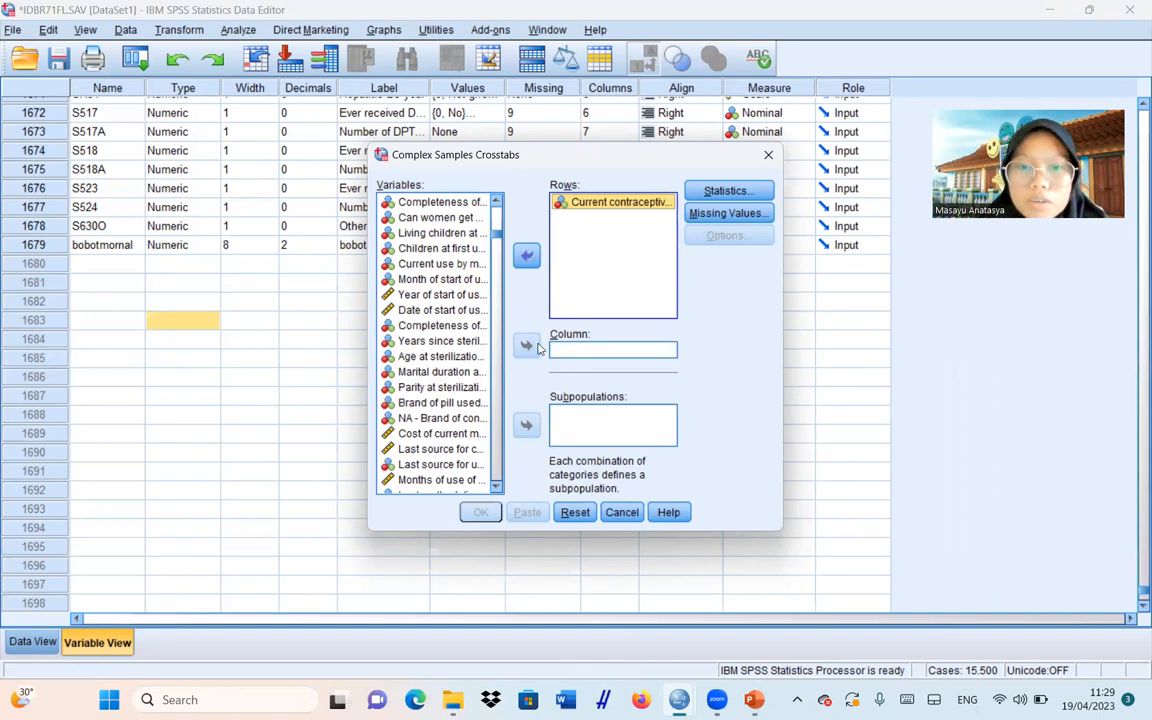
# - Set Births in last five years [V208] as the column variable of the crosstabs analysis
pyautogui.moveTo(497, 232); pyautogui.dragTo(497, 221)
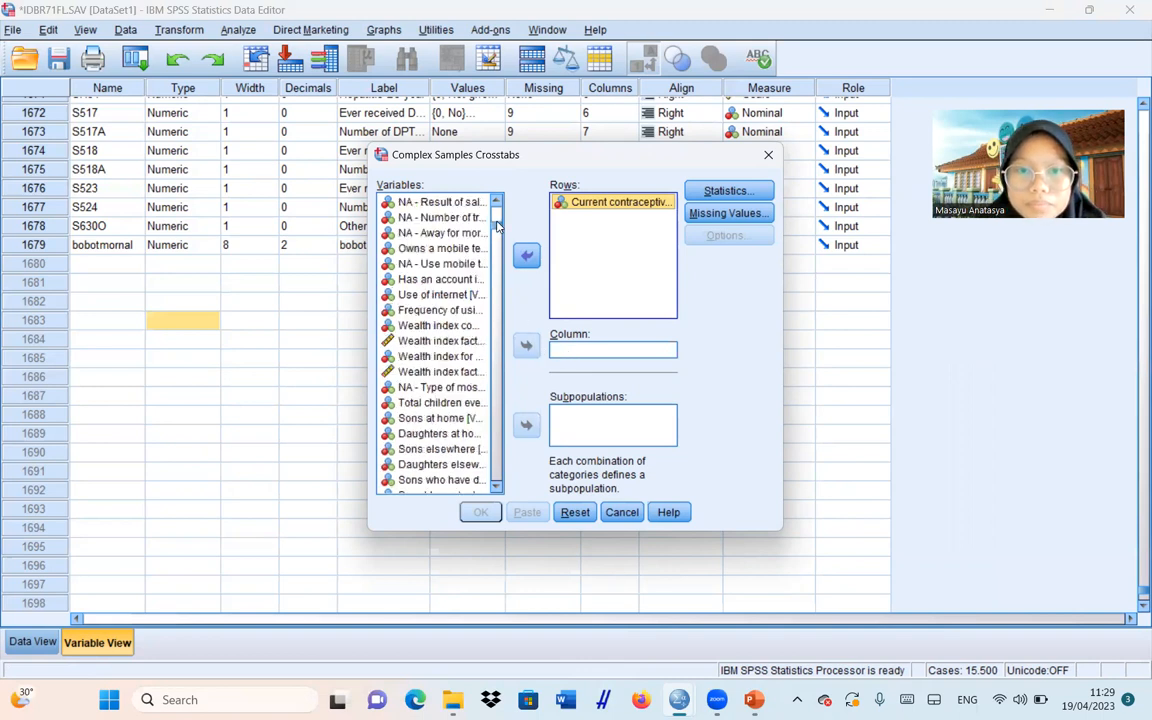
pyautogui.click(496, 202)
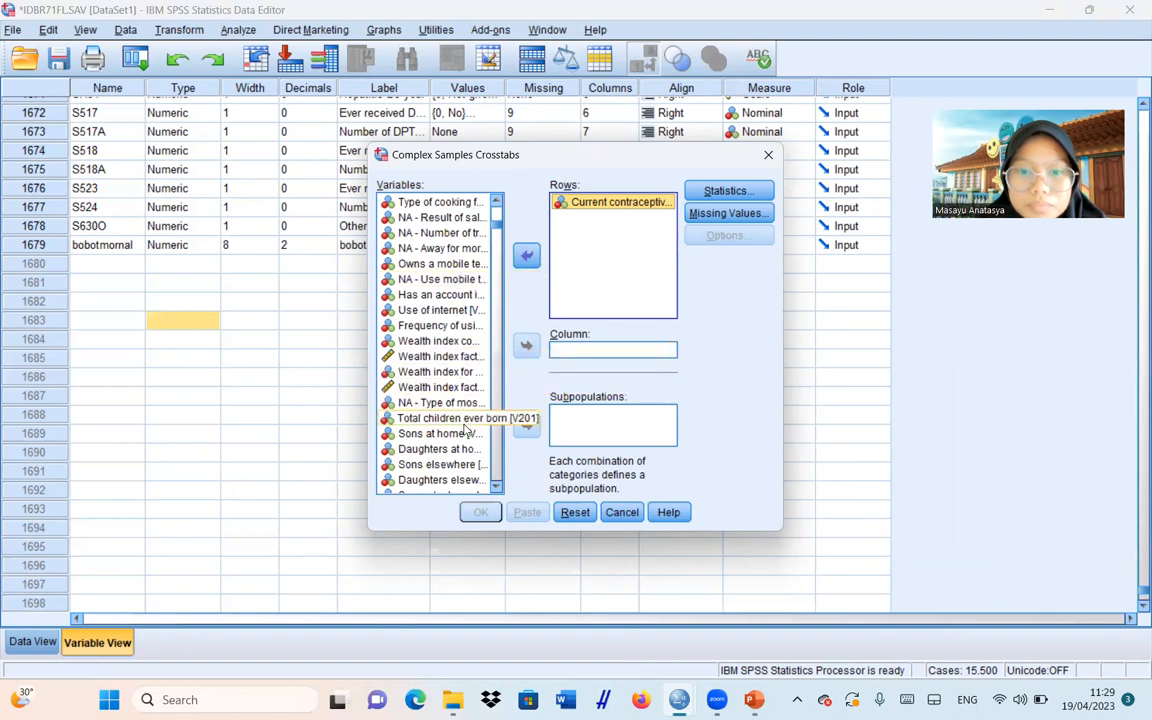
pyautogui.click(496, 488)
pyautogui.click(496, 489)
pyautogui.click(496, 489)
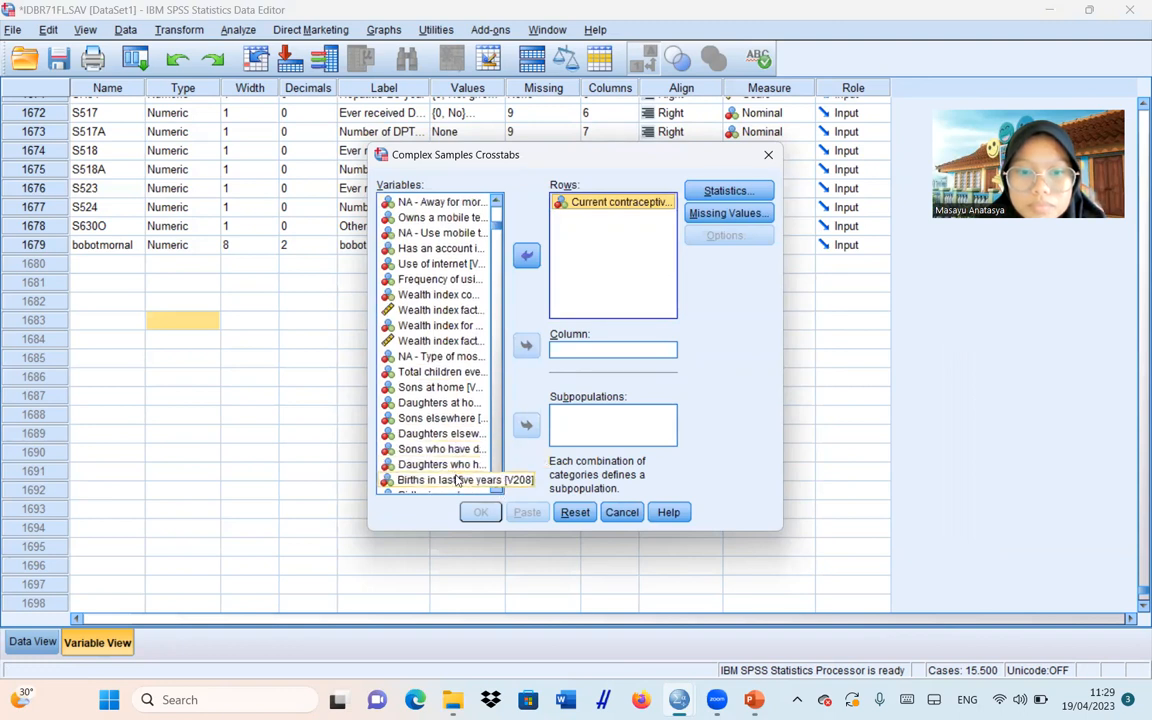
pyautogui.click(457, 481)
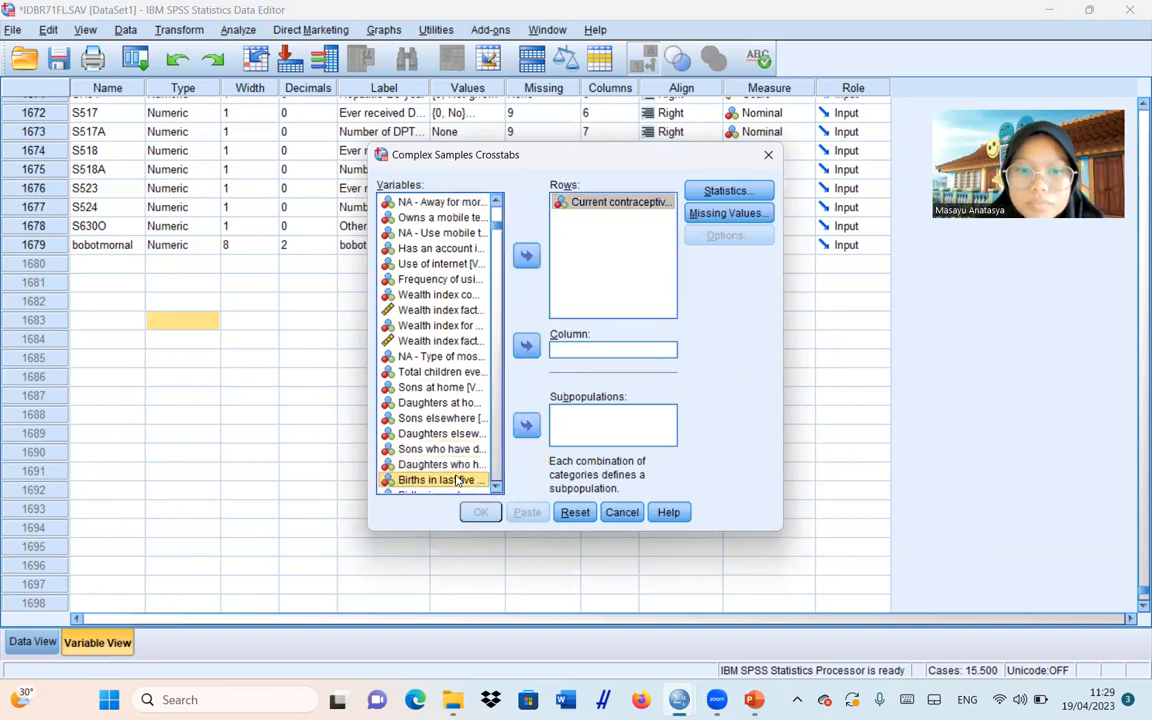
pyautogui.click(529, 347)
# - Include row percent and the test of independence of rows and columns in the crosstabs statistics, and run the analysis
pyautogui.click(736, 191)
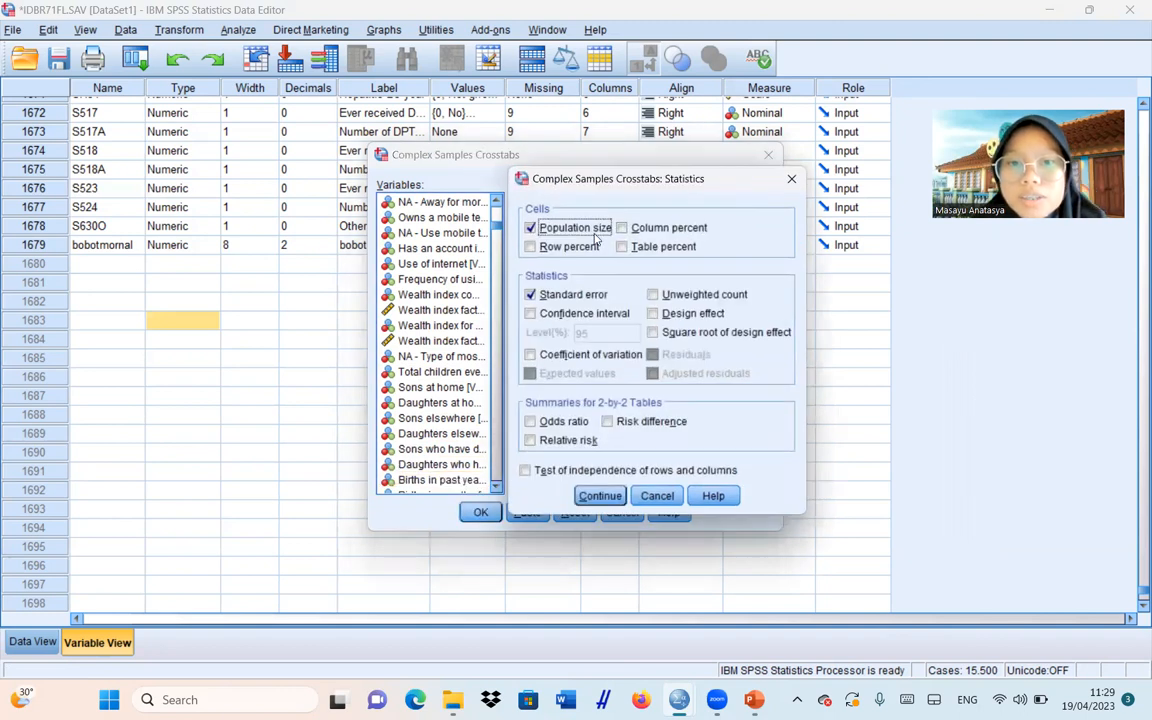
pyautogui.click(531, 250)
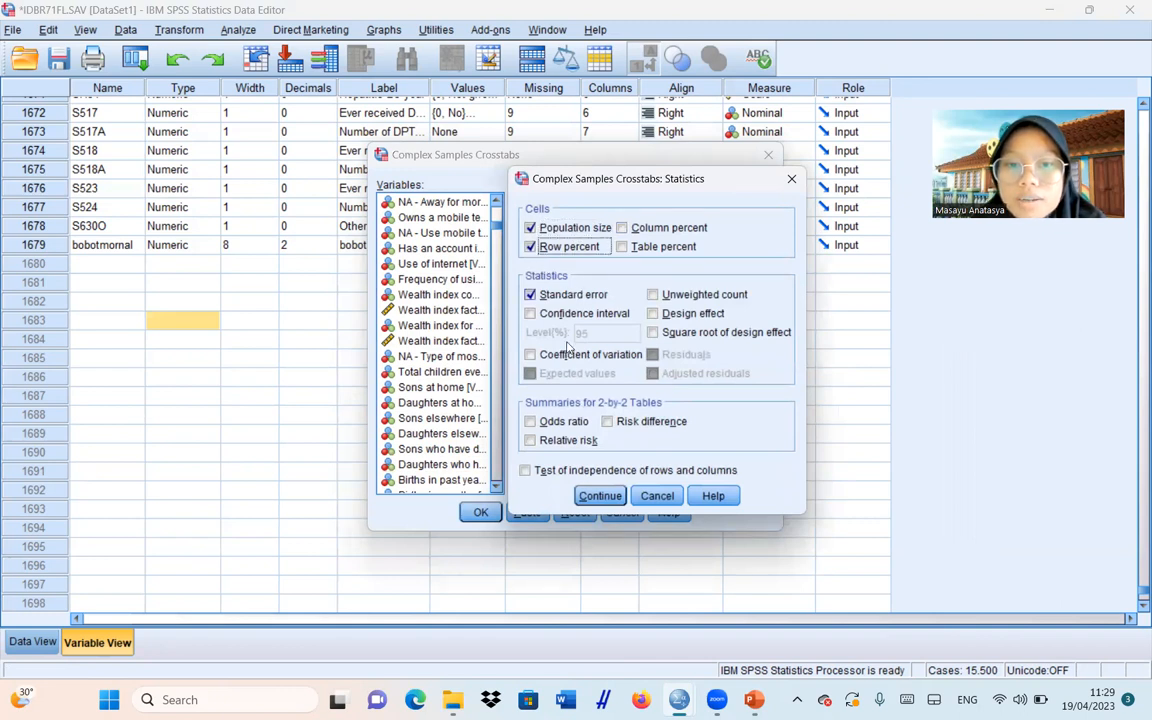
pyautogui.click(526, 470)
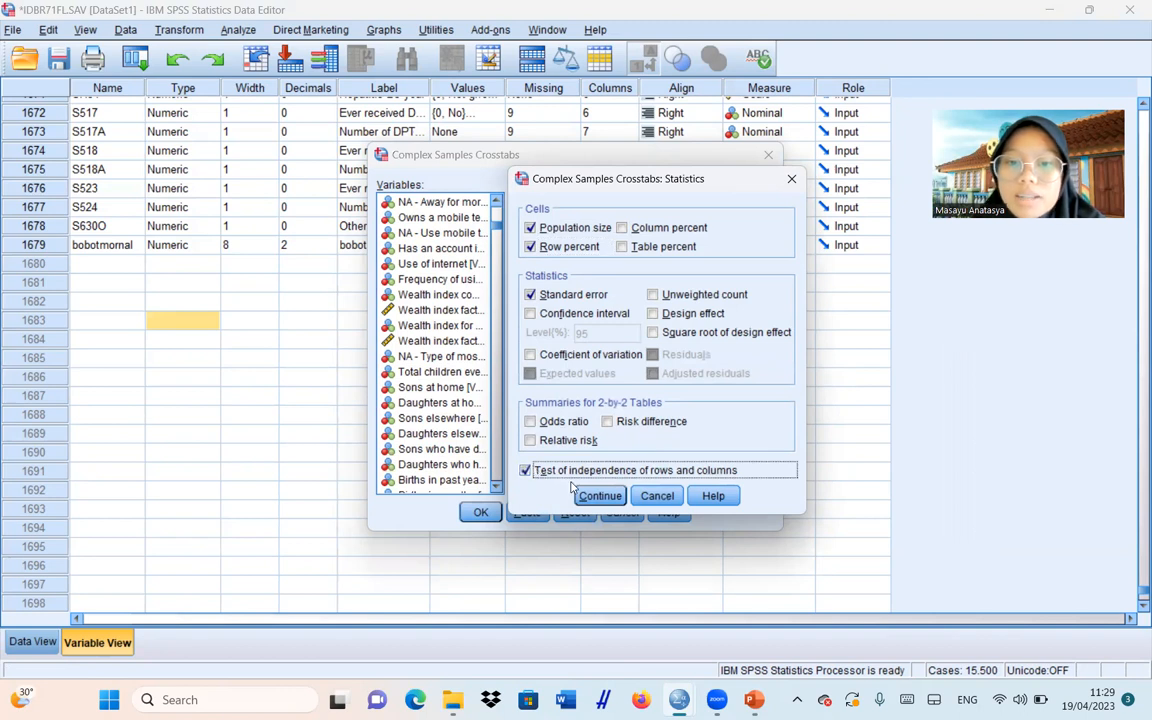
pyautogui.click(598, 497)
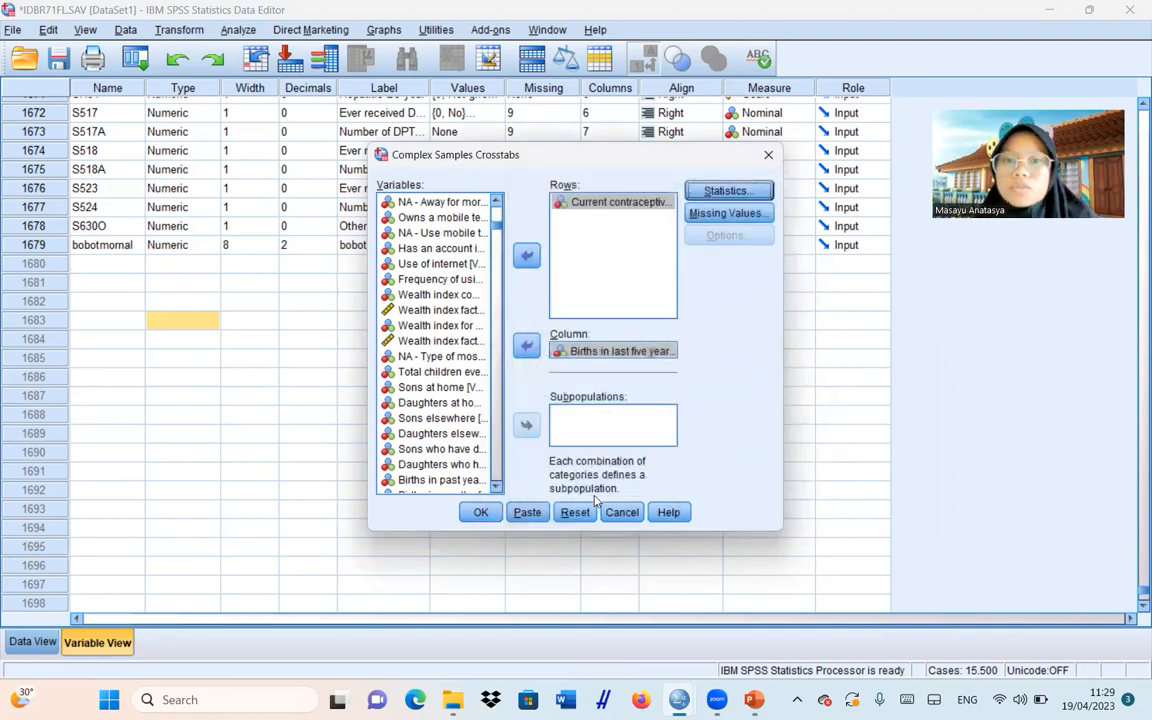
pyautogui.click(481, 514)
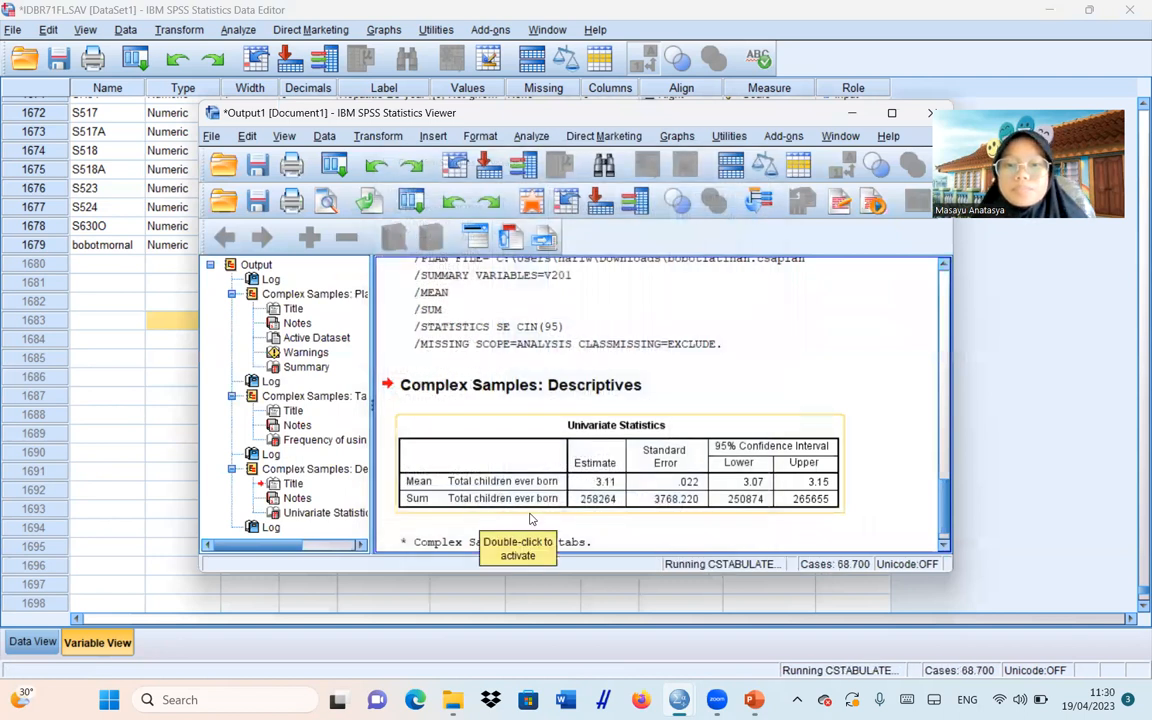
# - Switch to the PowerPoint presentation, review the bivariate Tests of Independence slide, and return to SPSS
pyautogui.moveTo(737, 696)
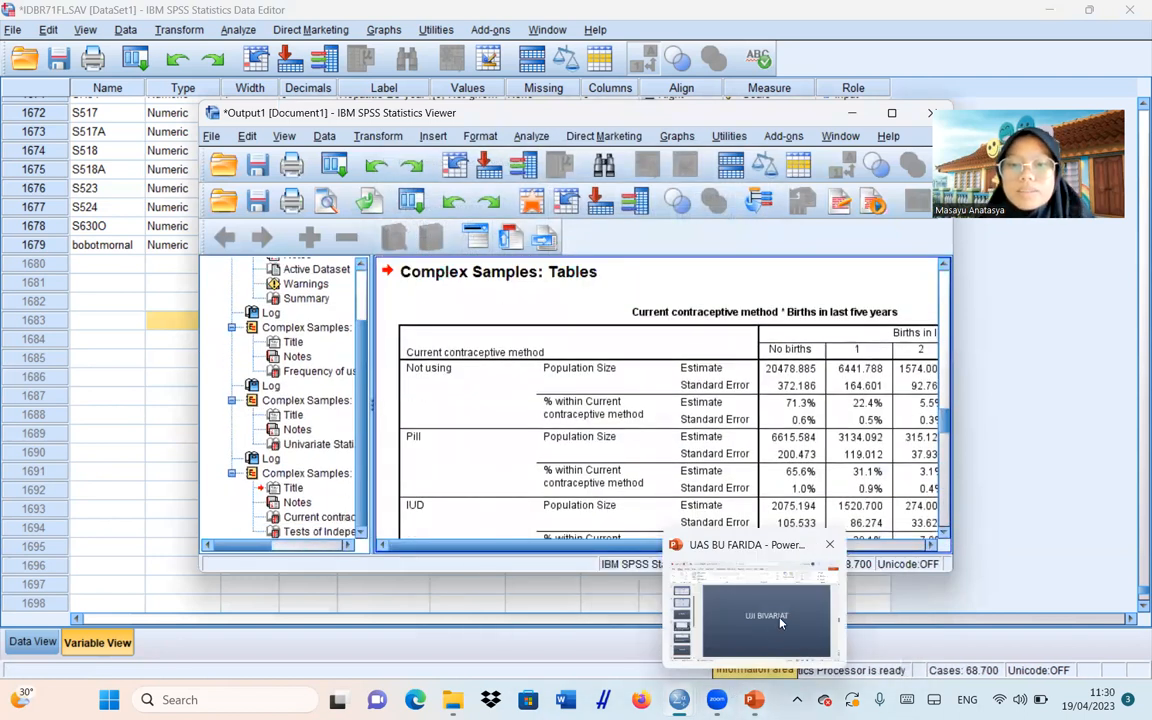
pyautogui.click(781, 623)
pyautogui.scroll(-1, 780, 622)
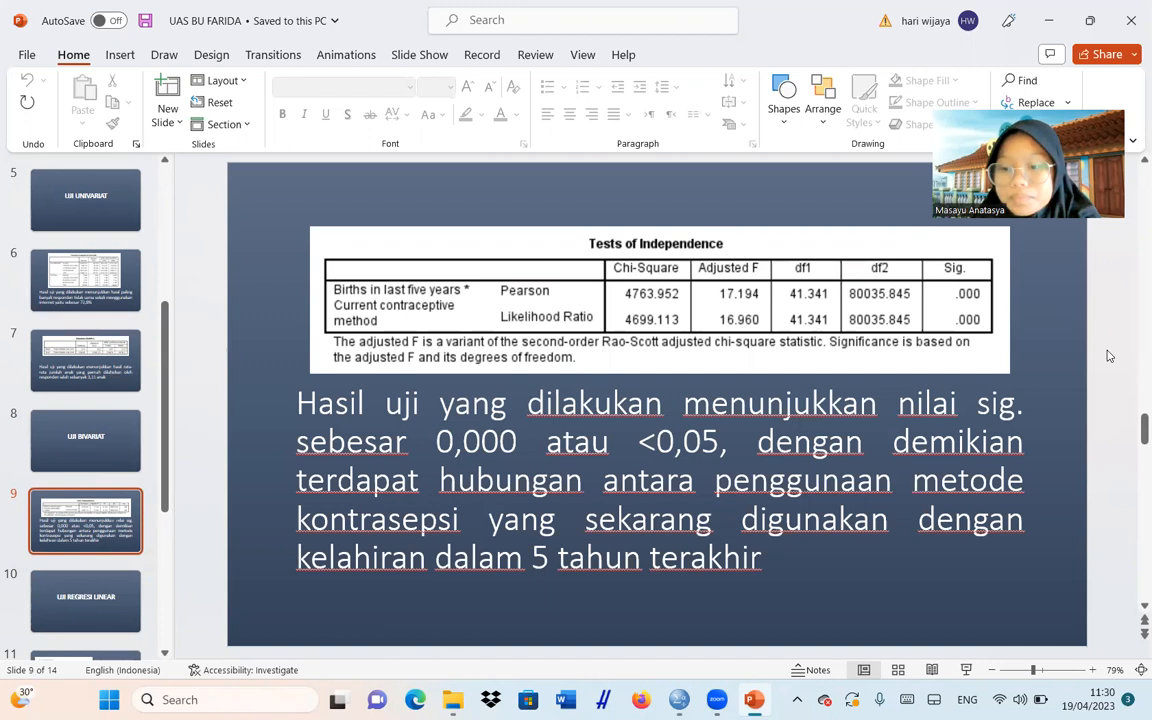
pyautogui.scroll(-1, 1100, 350)
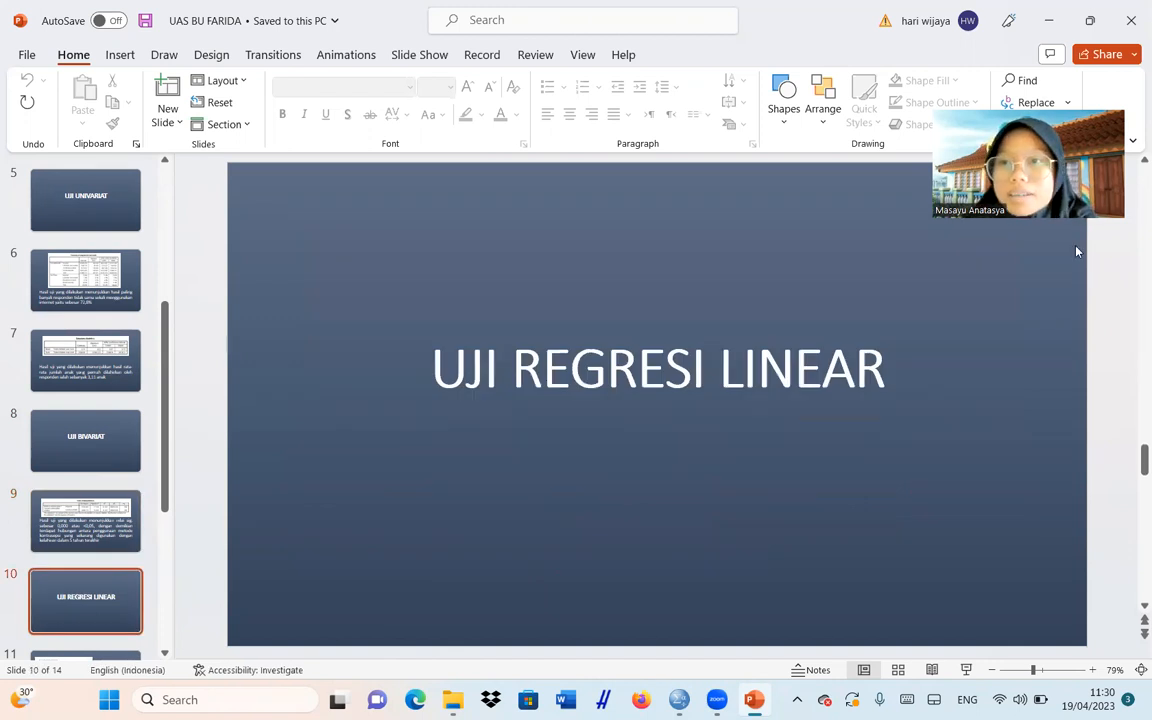
pyautogui.click(1055, 30)
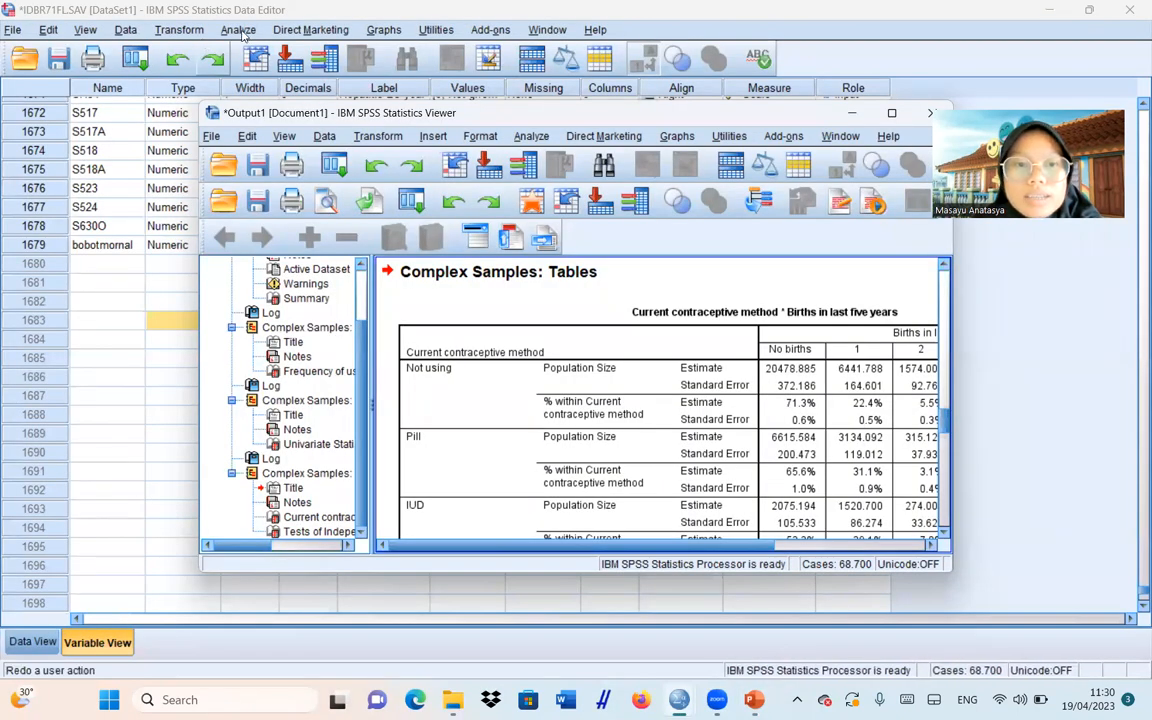
# - Start a Complex Samples General Linear Model analysis using the bobotlatihan.csaplan plan file and the default joint probabilities file
pyautogui.click(238, 30)
pyautogui.moveTo(373, 446)
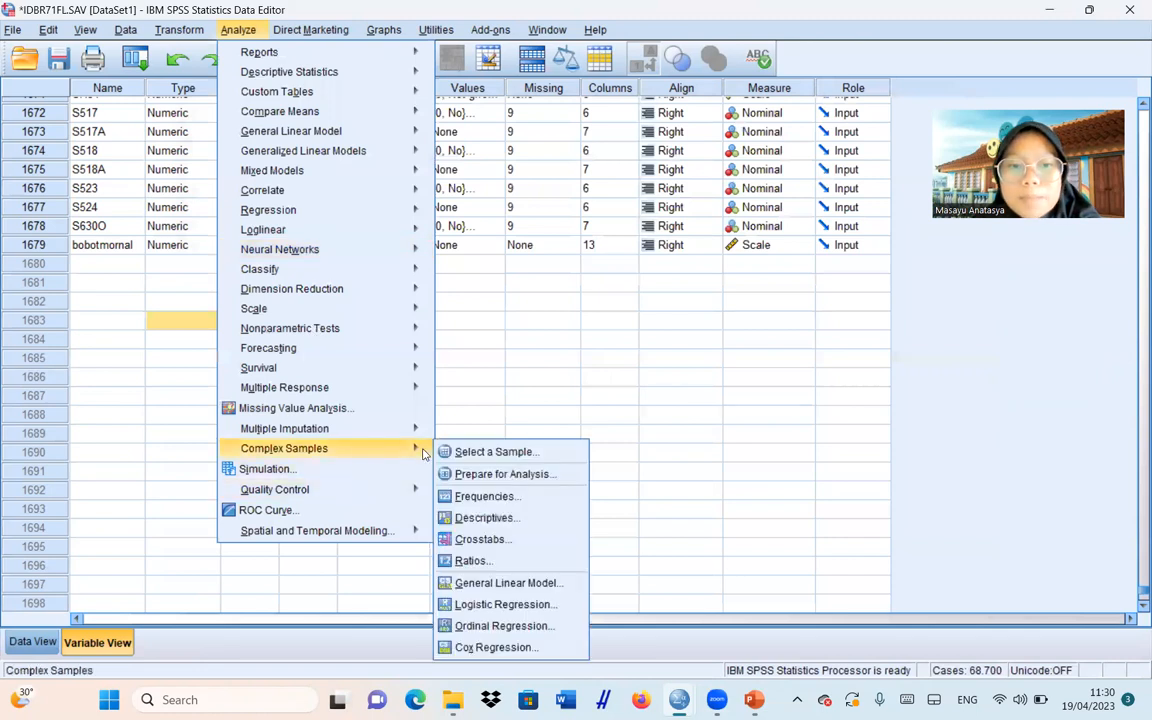
pyautogui.click(505, 589)
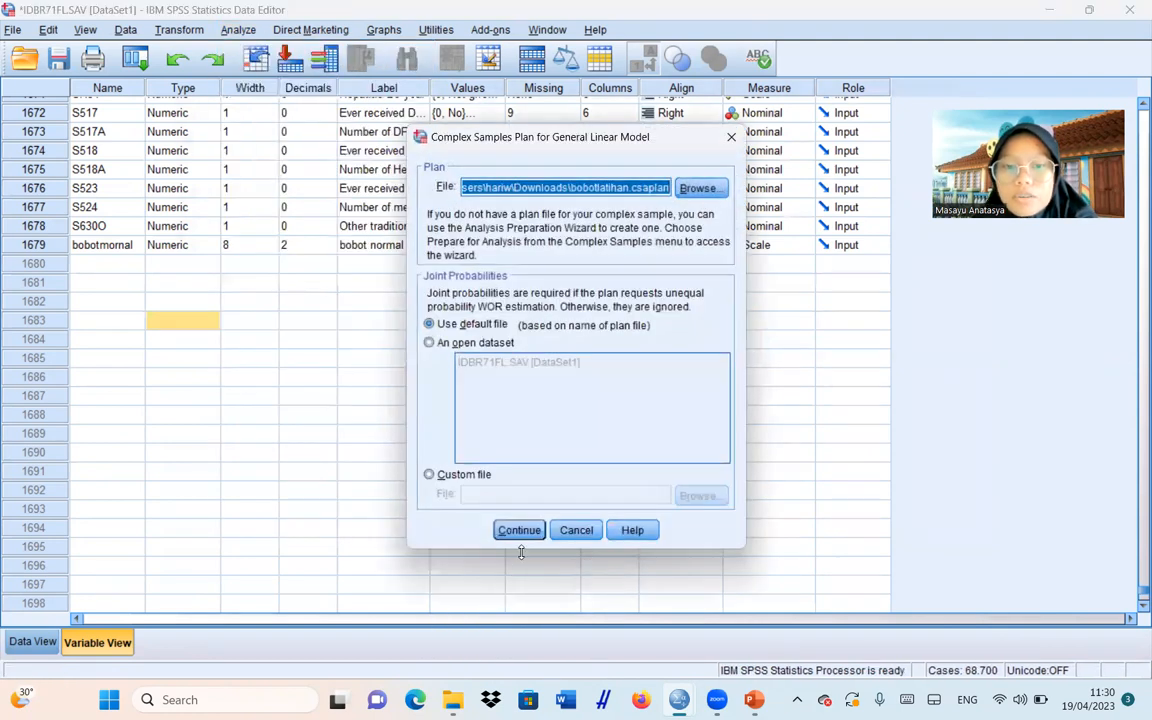
pyautogui.click(512, 519)
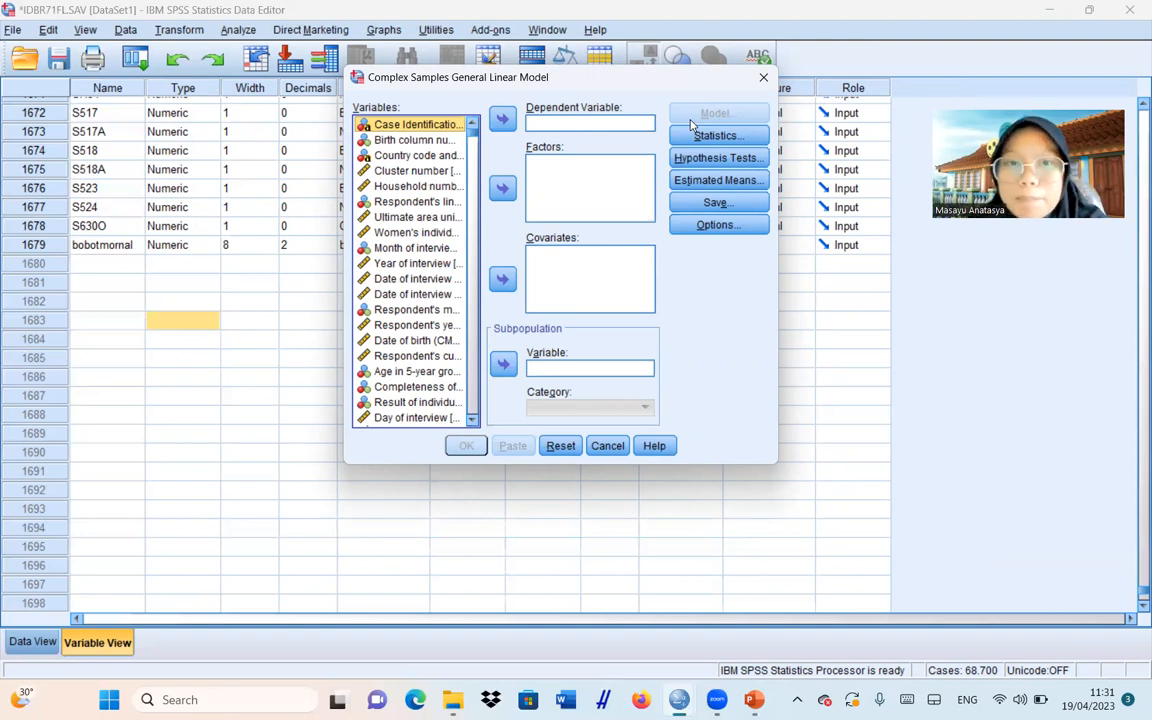
# - Set the Time since last period variable as the dependent variable of the general linear model
pyautogui.scroll(-15, 440, 205)
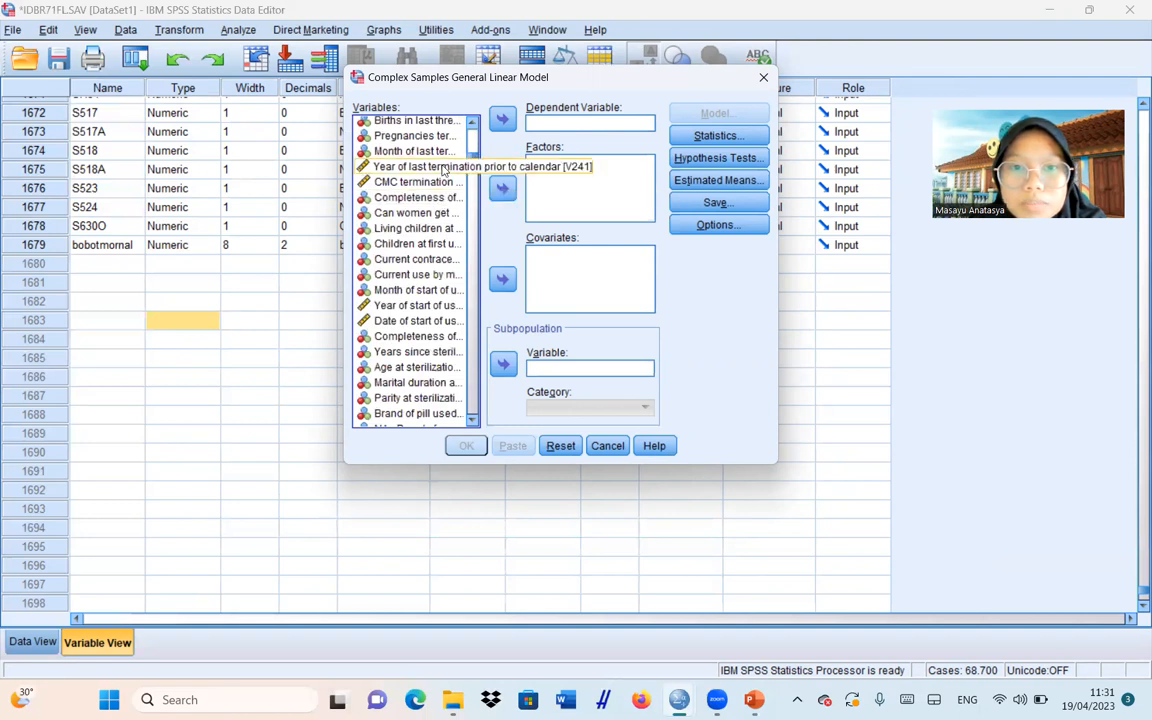
pyautogui.scroll(1, 472, 128)
pyautogui.scroll(3, 472, 128)
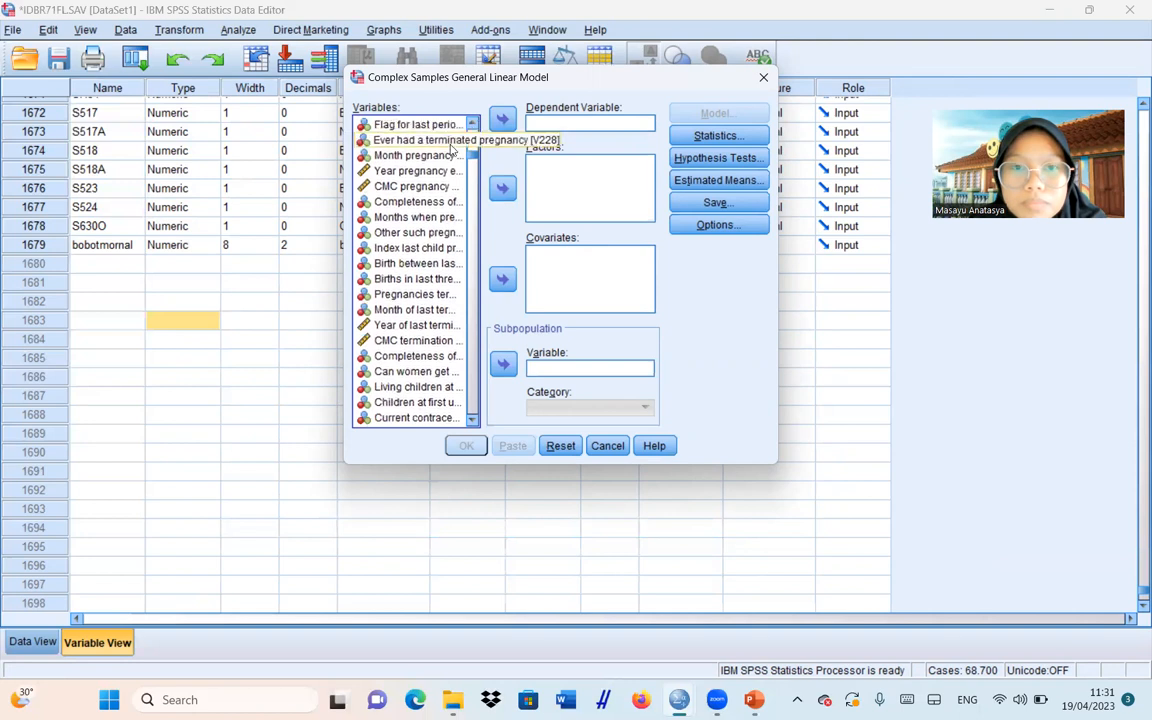
pyautogui.click(471, 125)
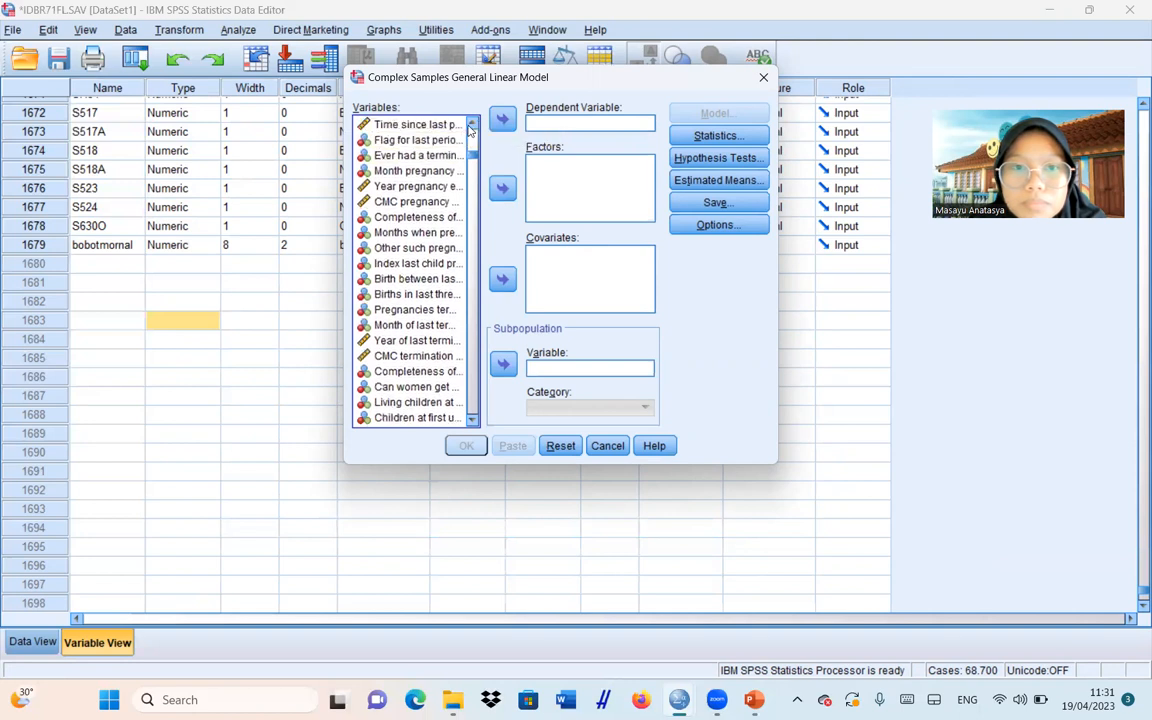
pyautogui.click(415, 124)
pyautogui.click(502, 119)
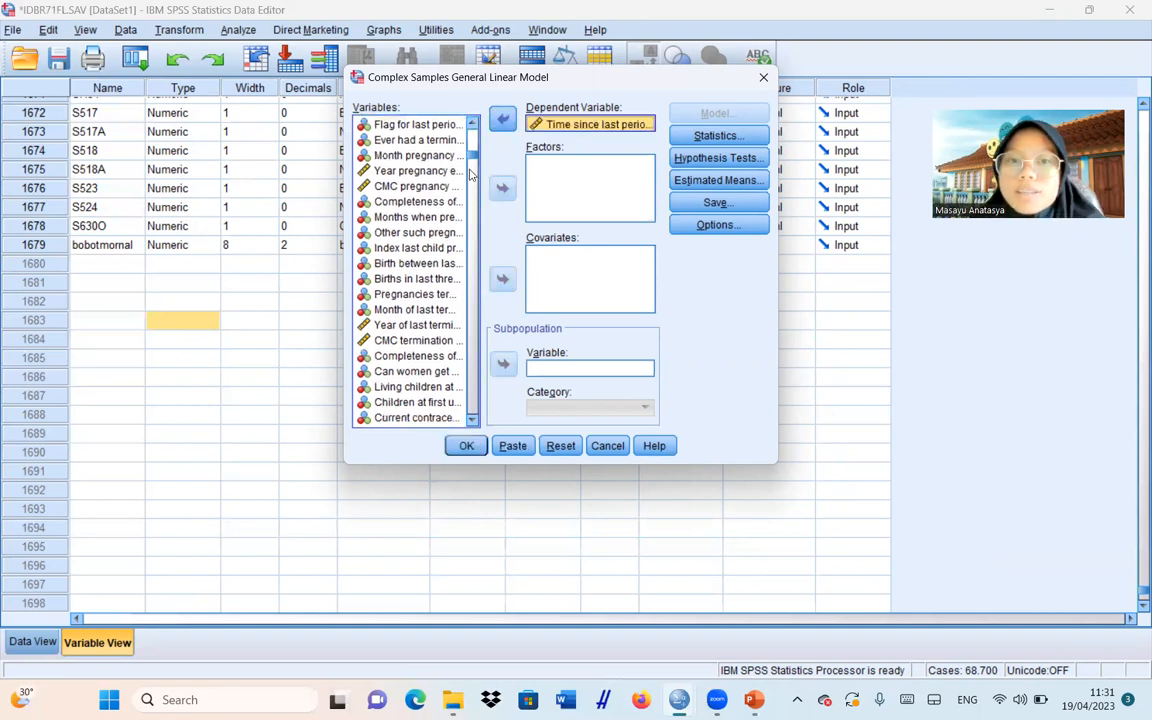
# - Add the Current contraceptive method variable as a factor of the general linear model
pyautogui.moveTo(475, 158); pyautogui.dragTo(475, 168)
pyautogui.scroll(10, 449, 160)
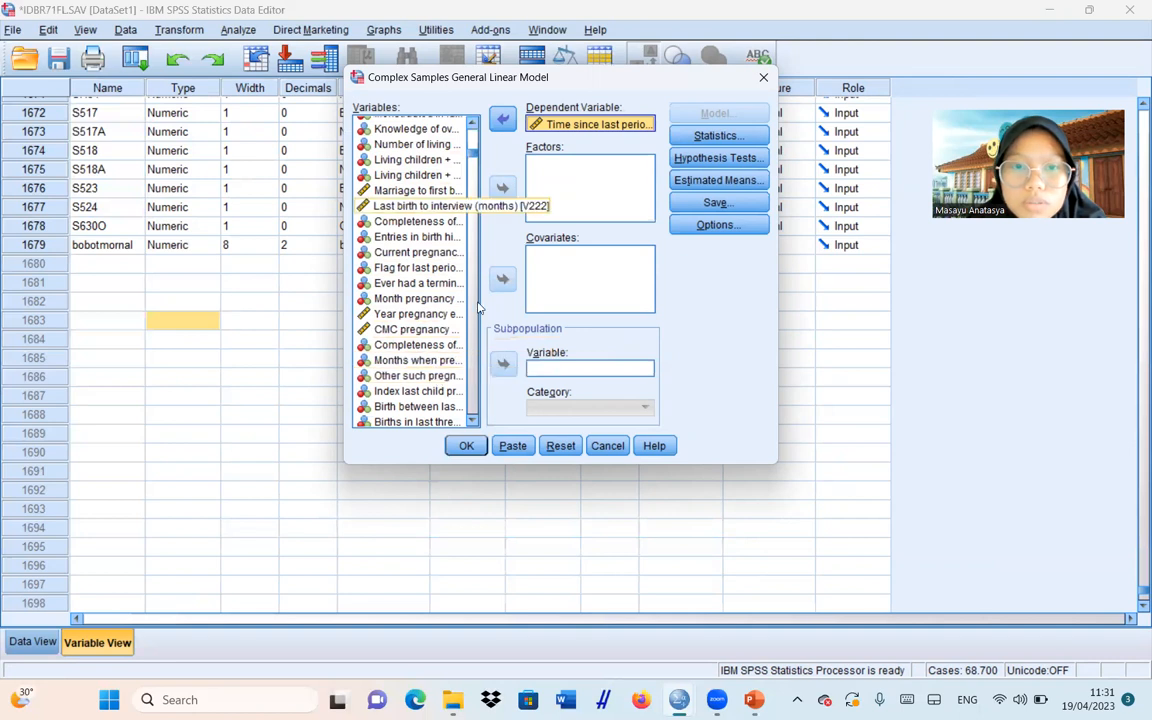
pyautogui.scroll(-3, 476, 426)
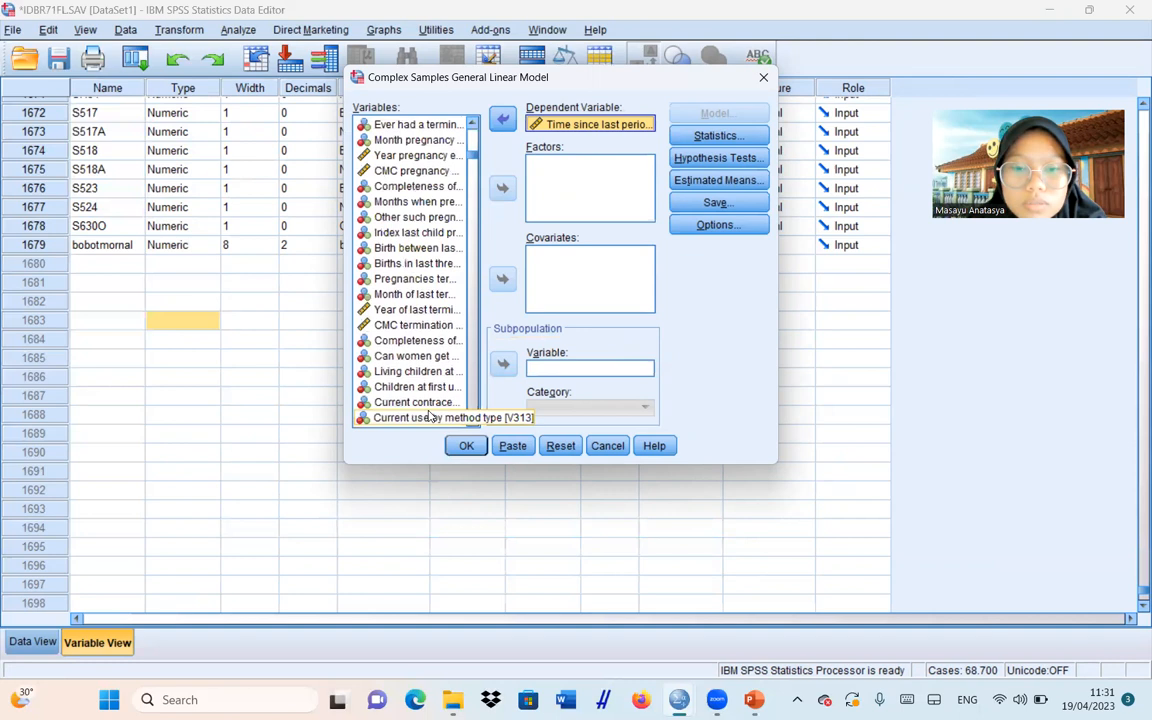
pyautogui.click(430, 417)
pyautogui.click(431, 406)
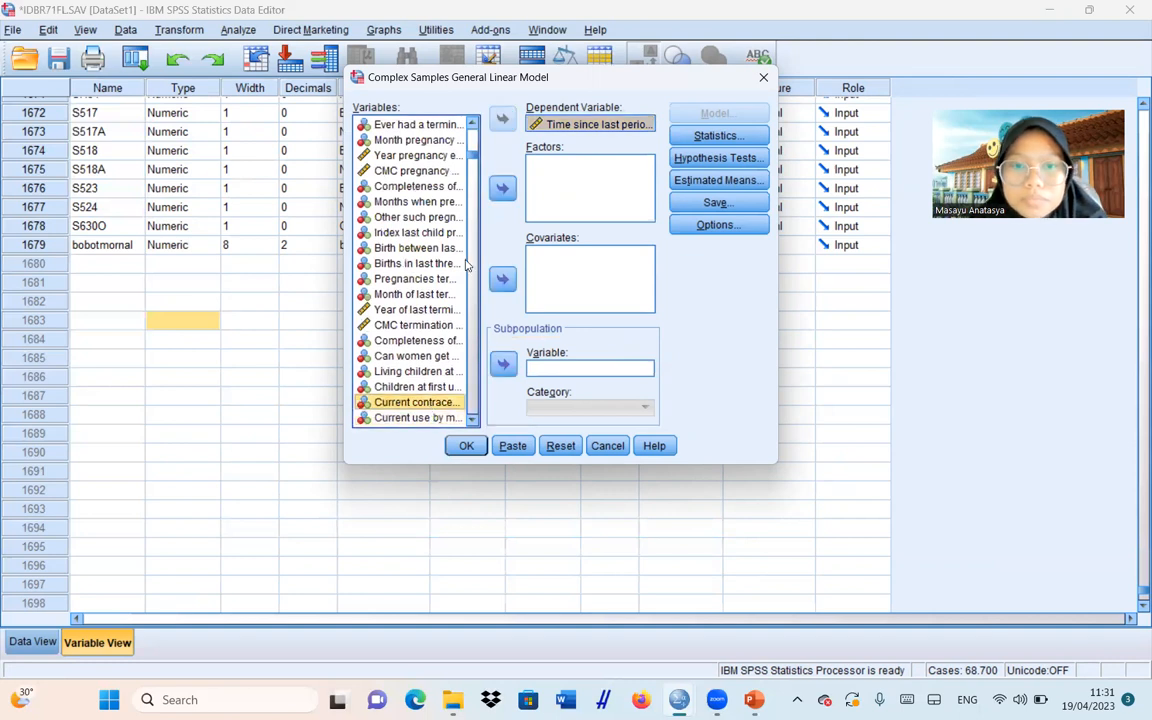
pyautogui.click(503, 190)
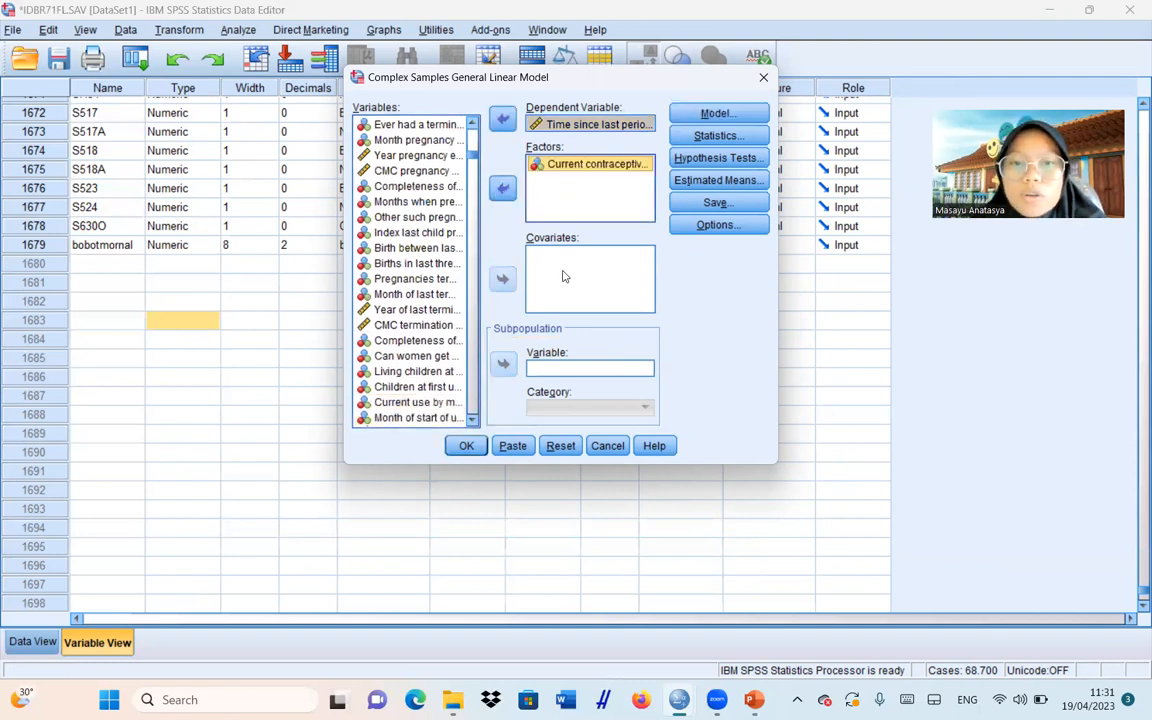
# - Add the respondent's current age variable as a covariate and run the general linear model analysis
pyautogui.moveTo(476, 158); pyautogui.dragTo(473, 143)
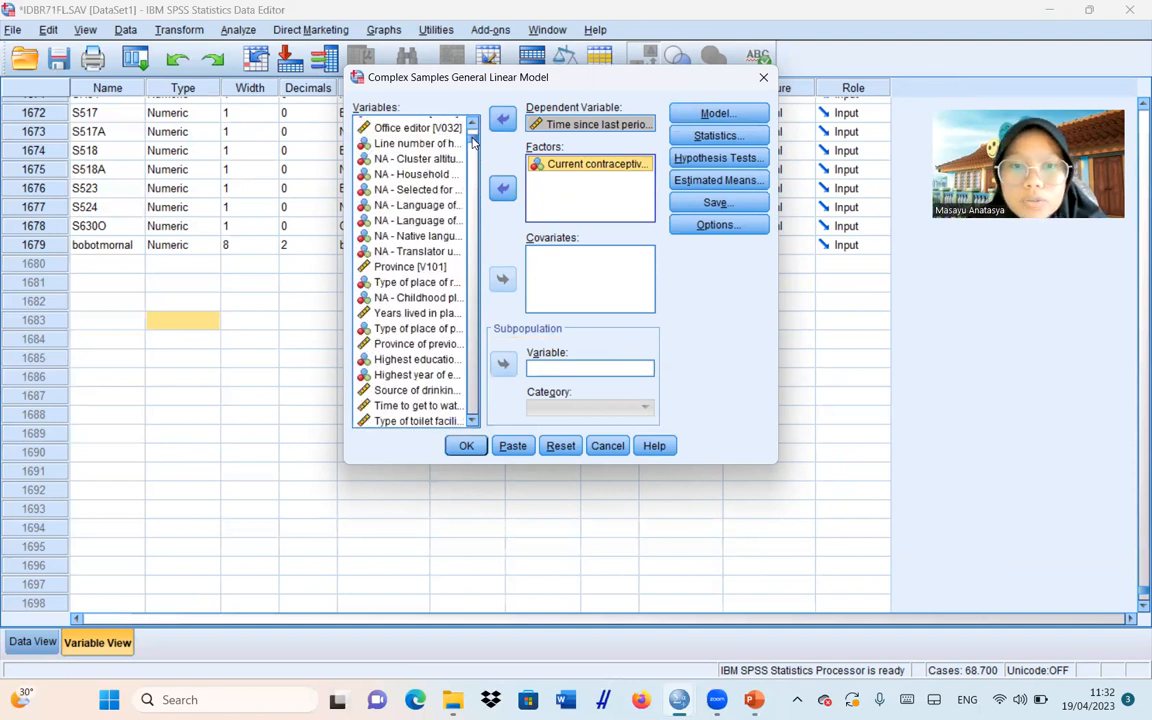
pyautogui.moveTo(473, 142); pyautogui.dragTo(475, 138)
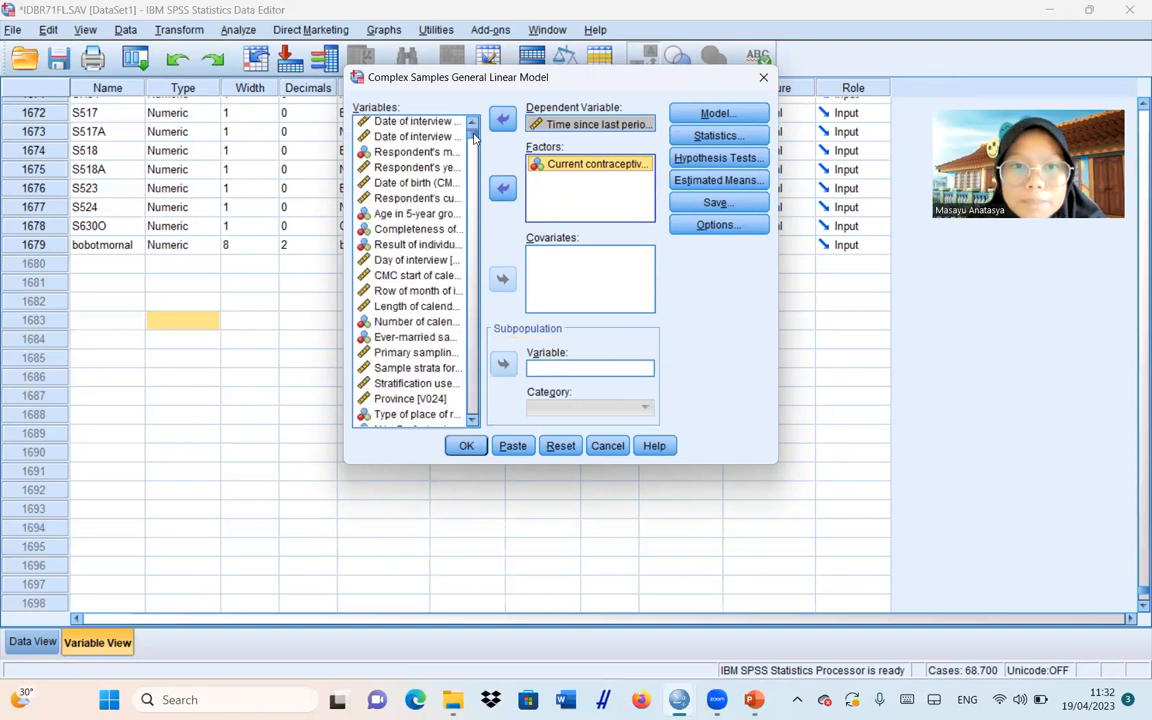
pyautogui.click(438, 199)
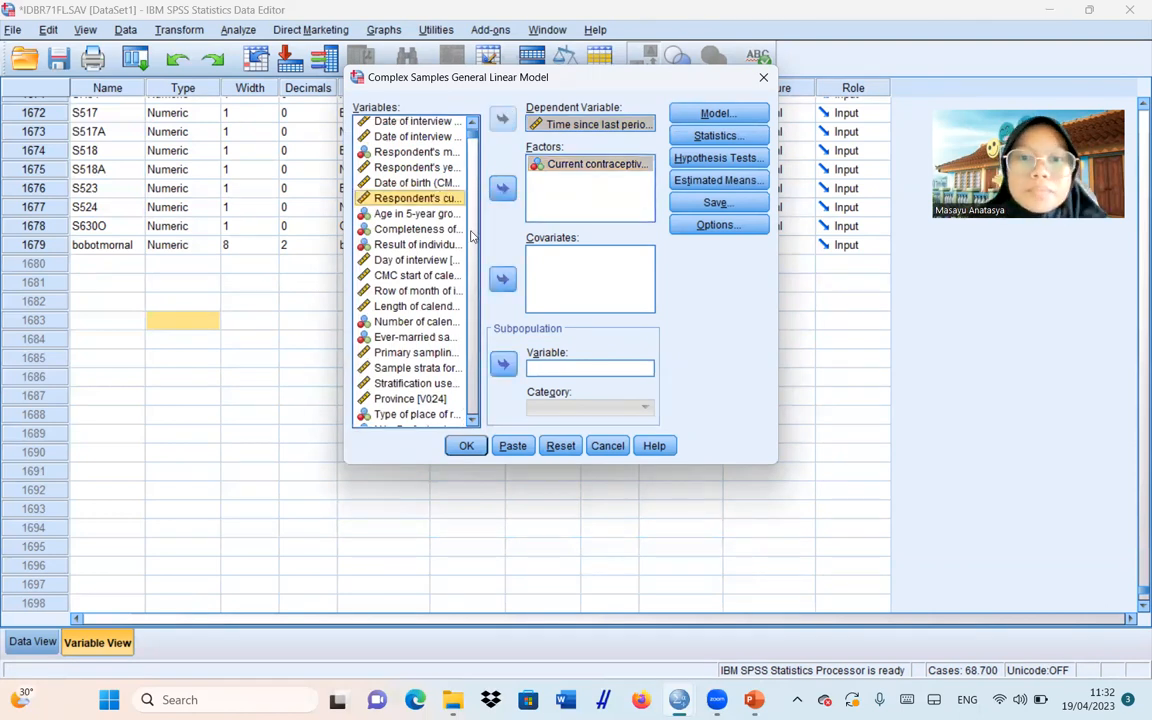
pyautogui.click(505, 282)
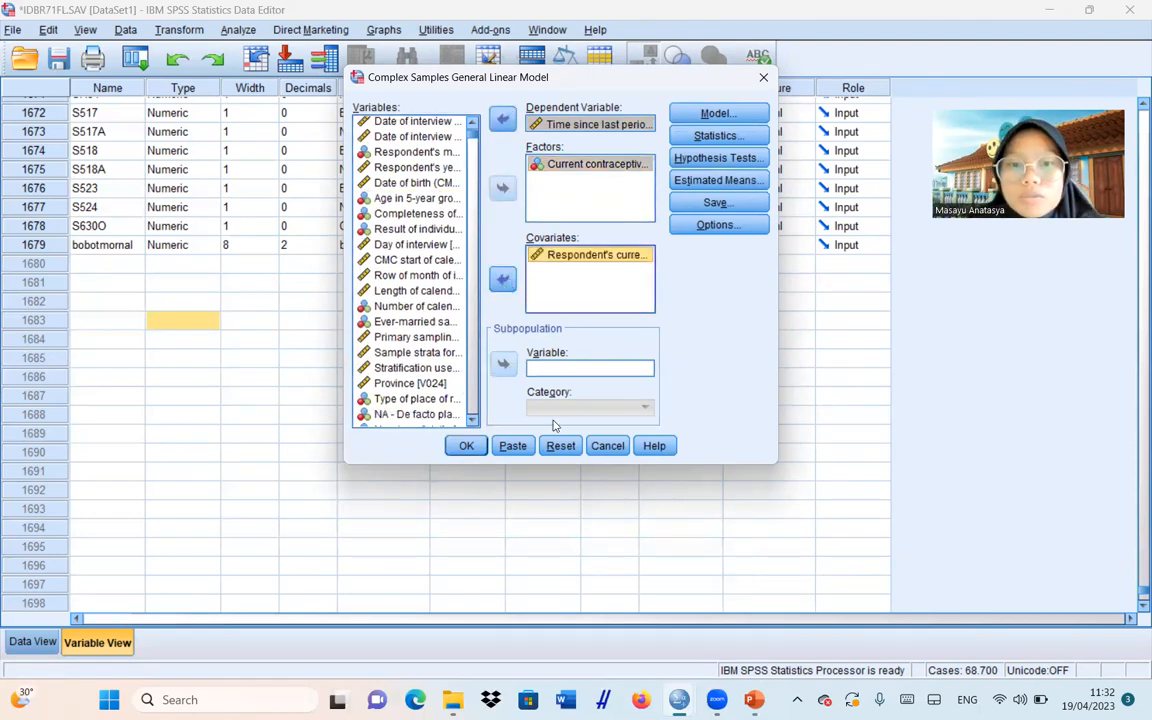
pyautogui.click(467, 445)
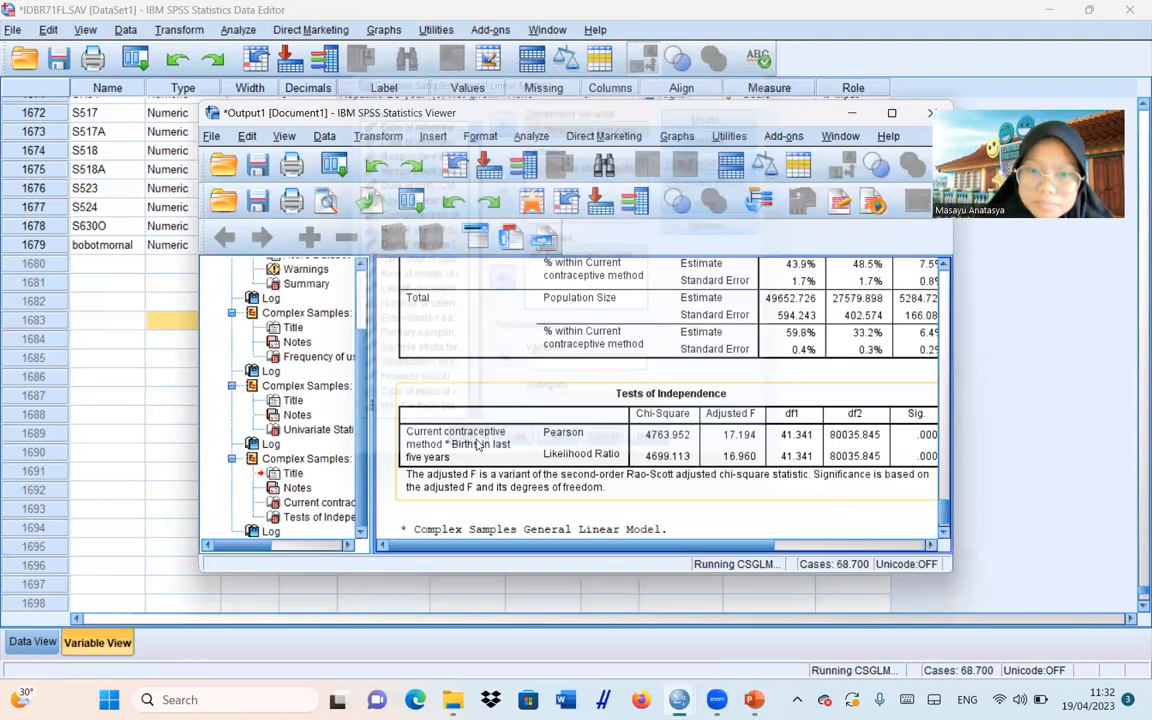
# - Switch to the PowerPoint presentation and review the linear regression slide with the Model Summary and Tests of Model Effects
pyautogui.moveTo(680, 700)
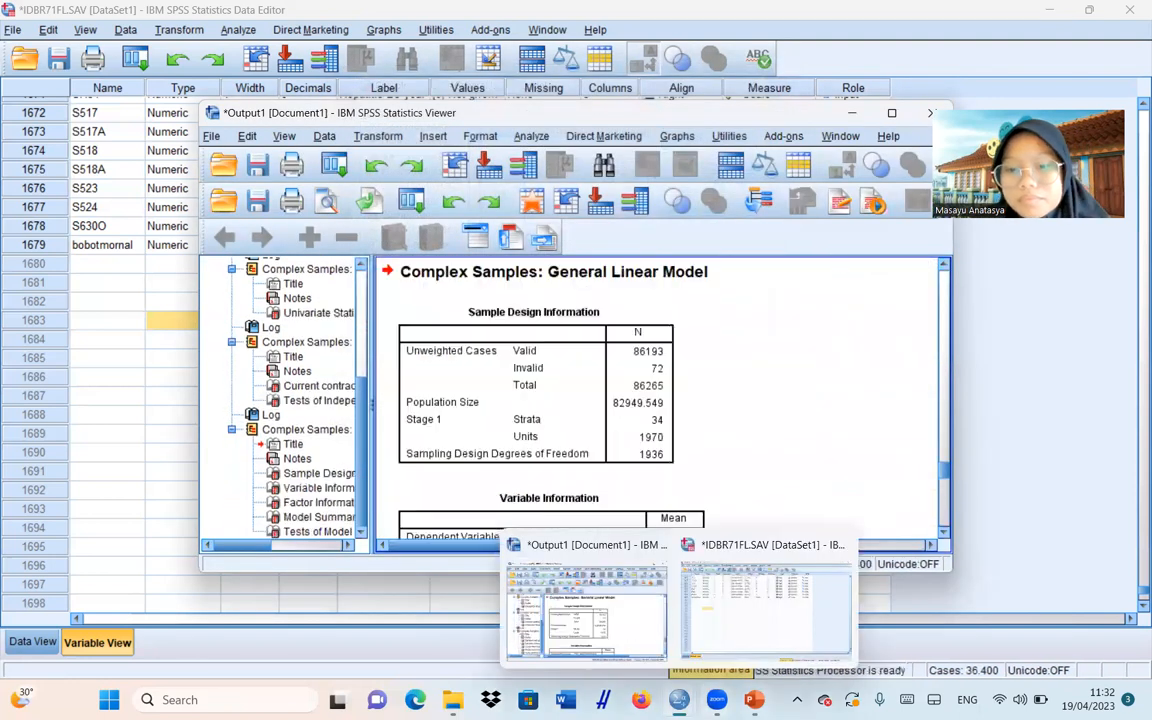
pyautogui.click(752, 615)
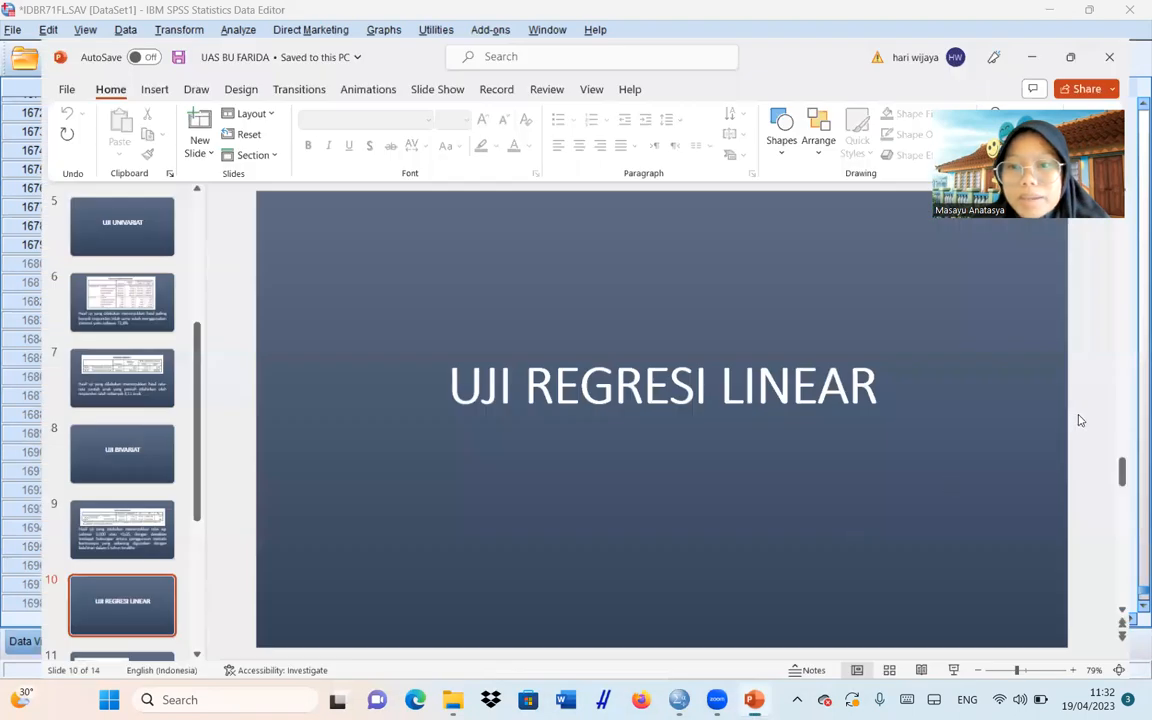
pyautogui.scroll(-1, 1093, 412)
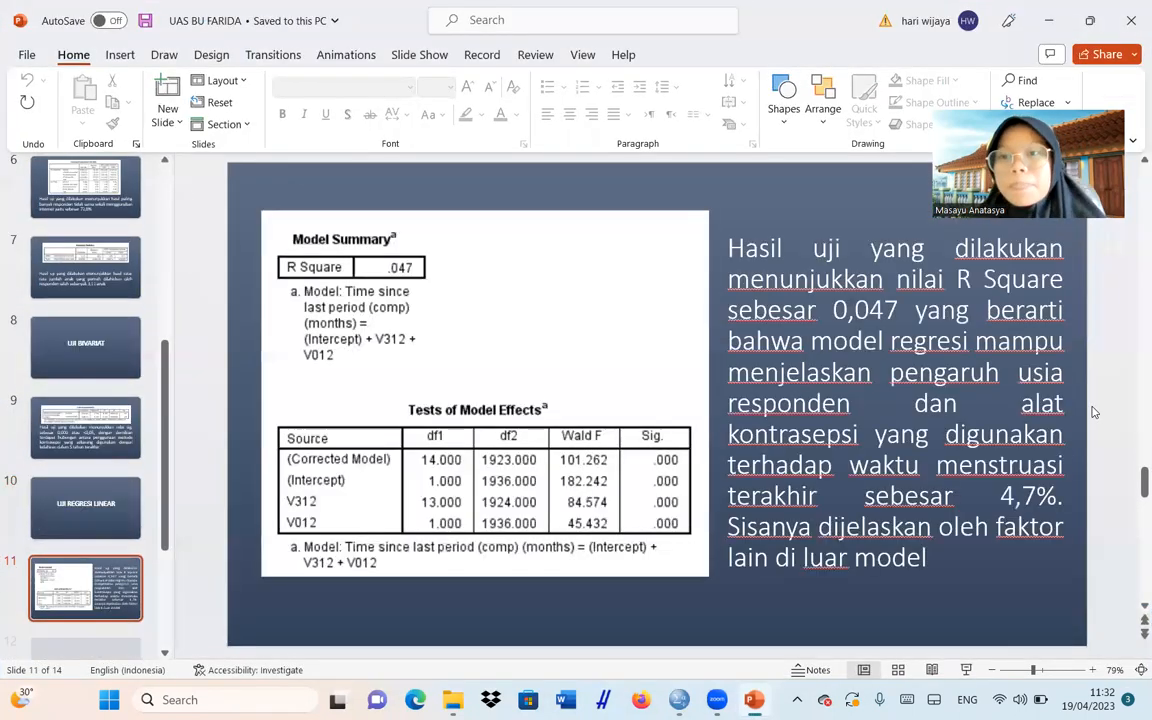